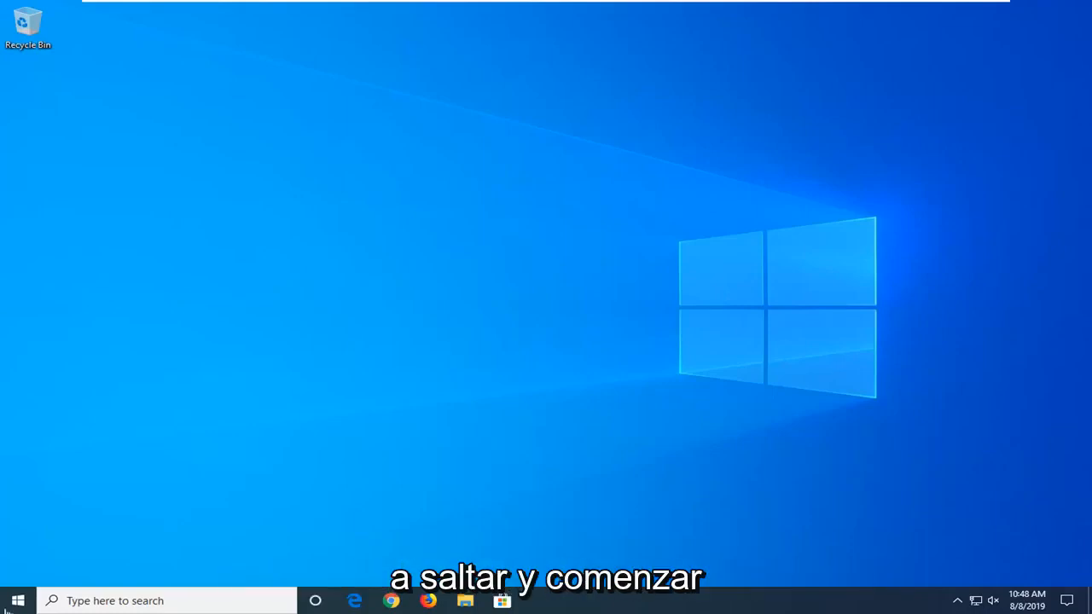
Step: Search for regedit, run Registry Editor as administrator with the permission prompt accepted, and reposition its window
click(17, 601)
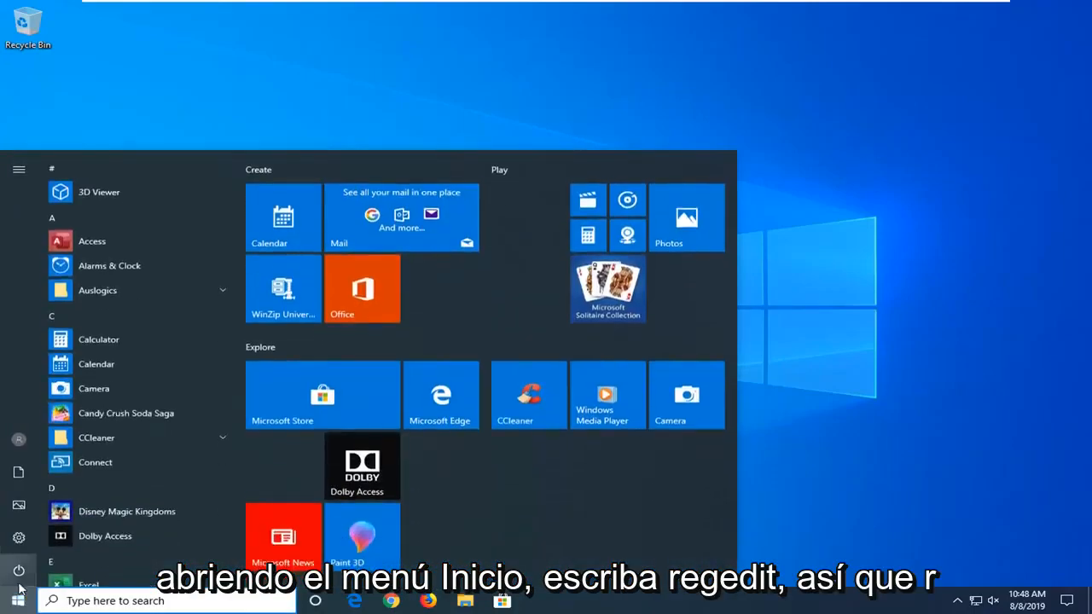
text(regedit)
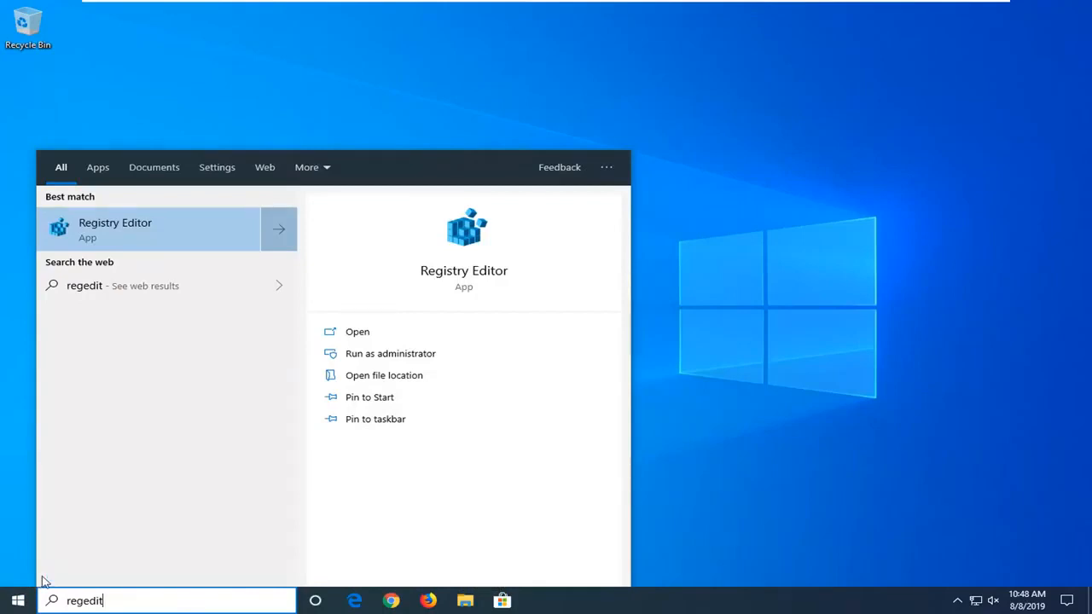
right_click(104, 234)
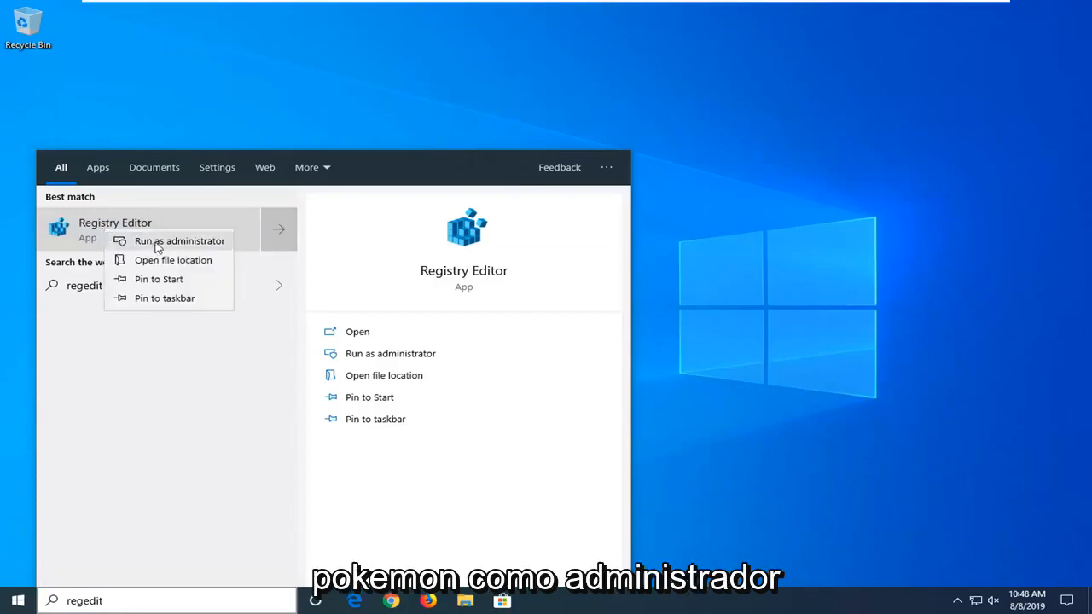
click(151, 241)
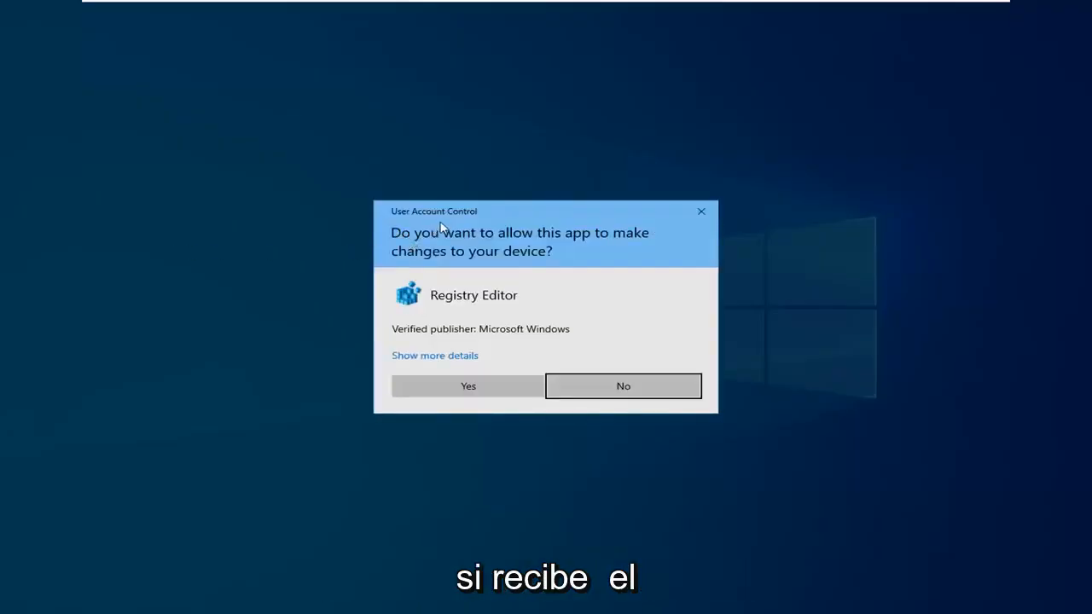
click(445, 386)
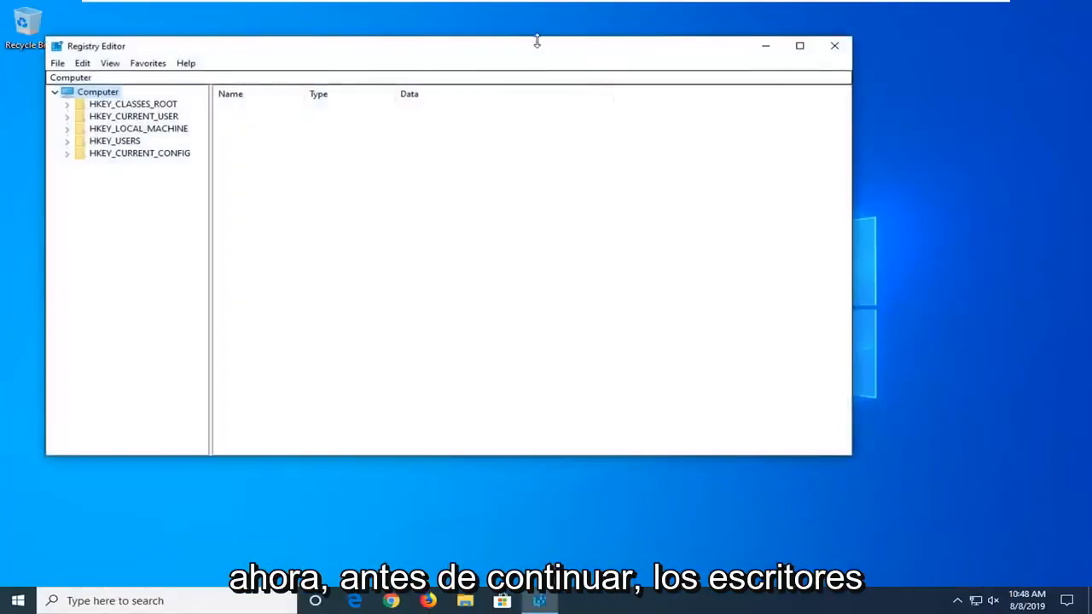
drag(537, 38, 557, 48)
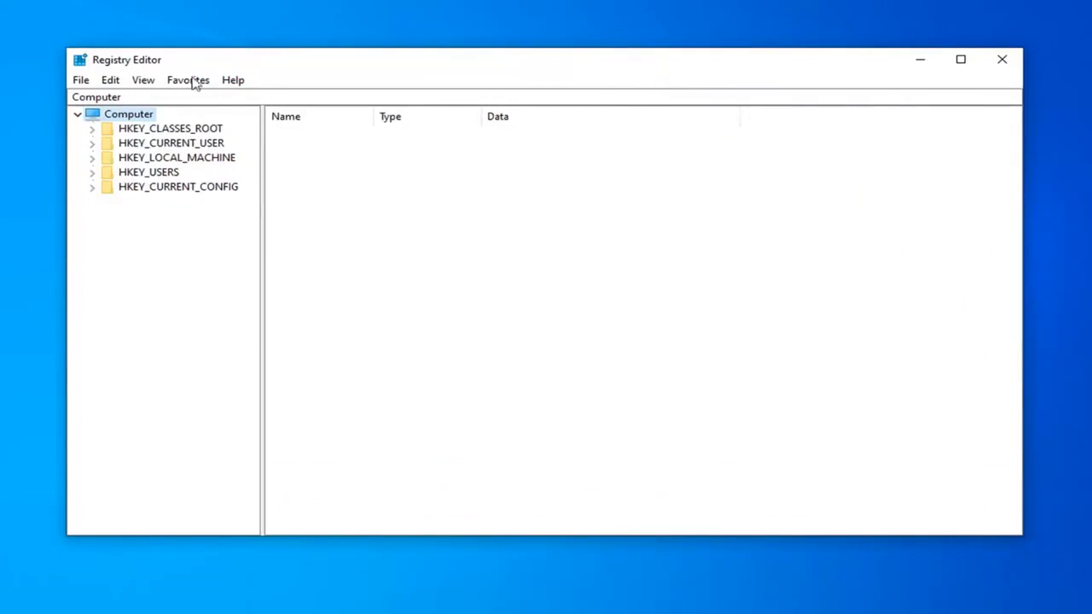
Step: View the registry export dialog and the registry import dialog, cancelling each one without choosing a file
click(82, 82)
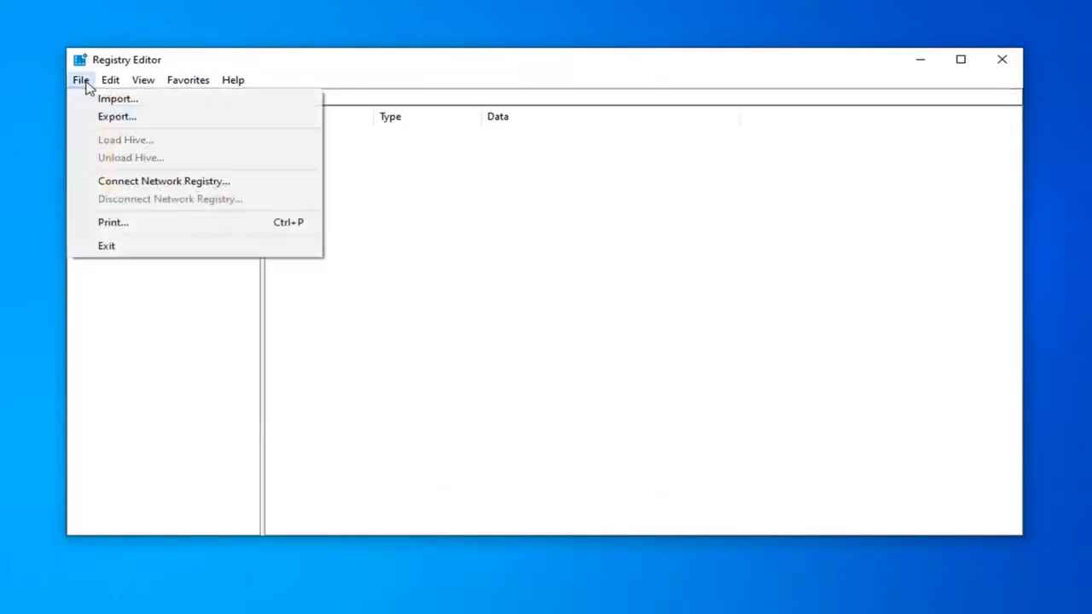
click(109, 116)
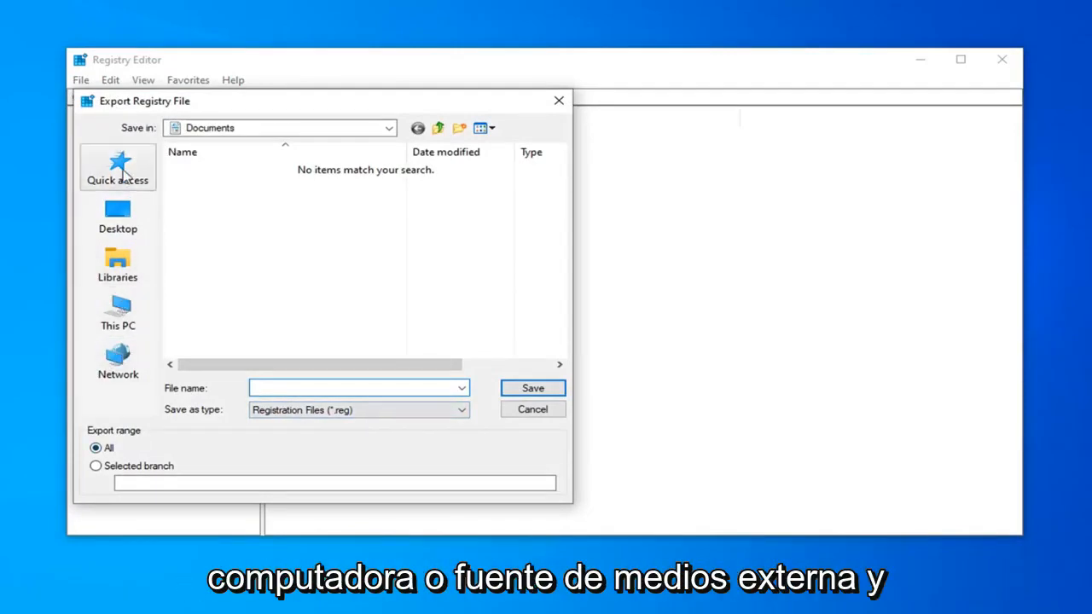
click(531, 410)
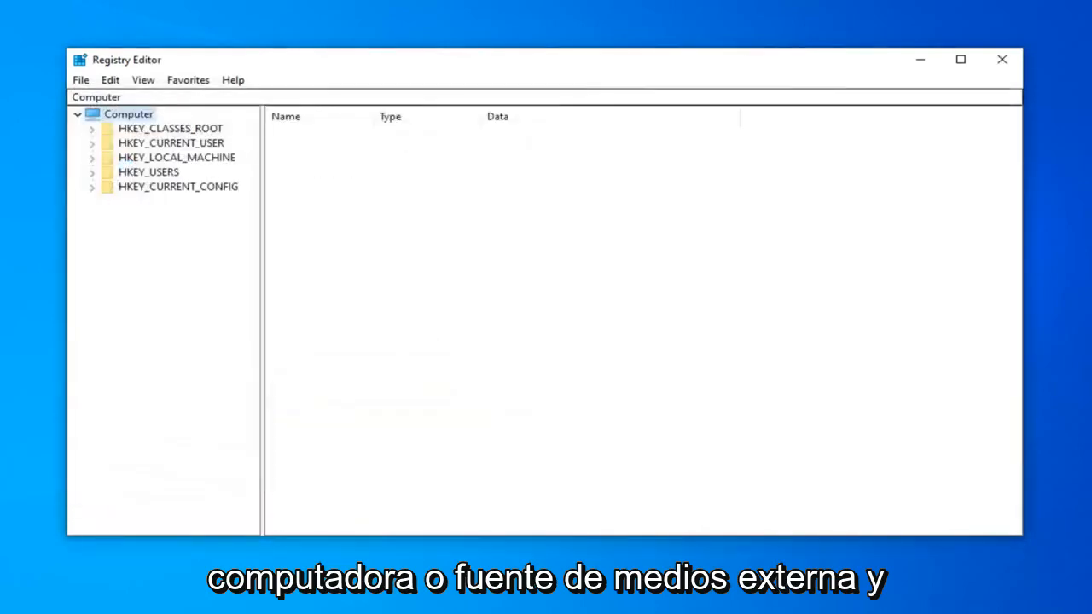
click(81, 80)
click(106, 100)
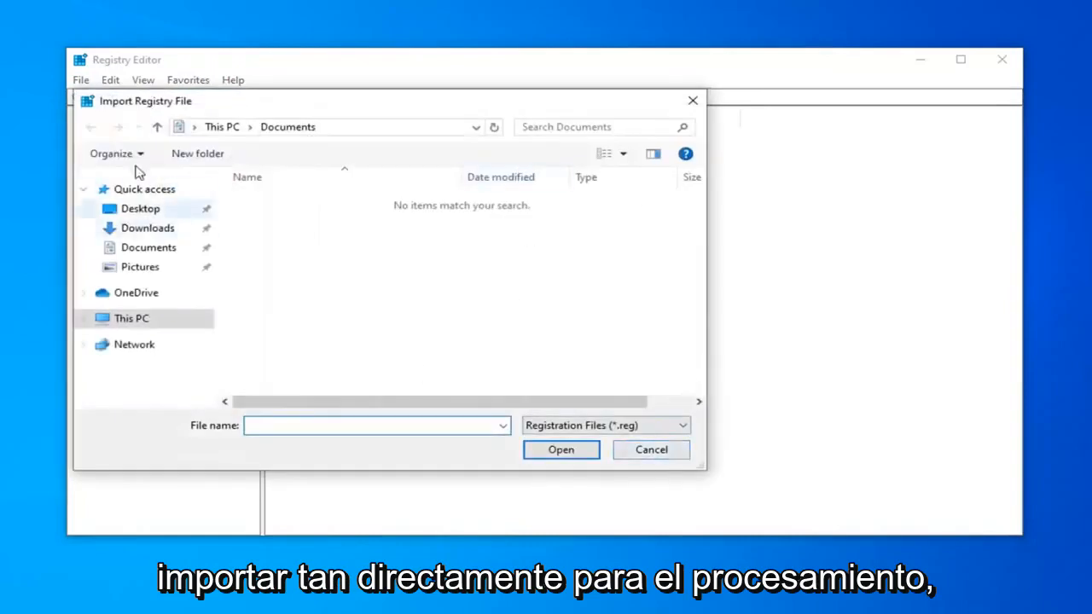
click(647, 452)
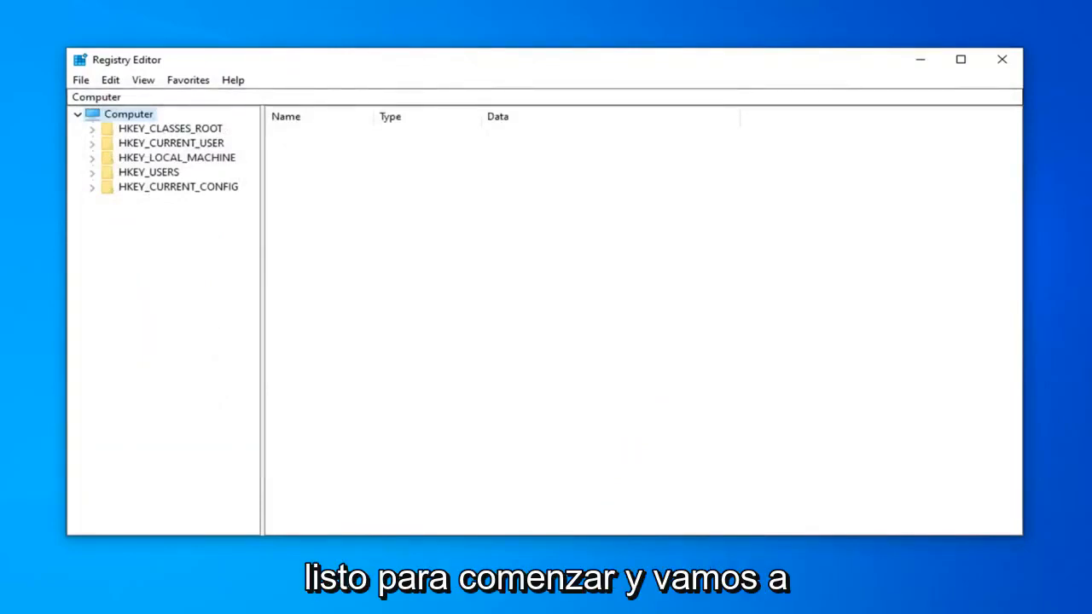
Step: Navigate to HKEY_CURRENT_USER\SOFTWARE\Microsoft\Office and expand the Office key
click(128, 145)
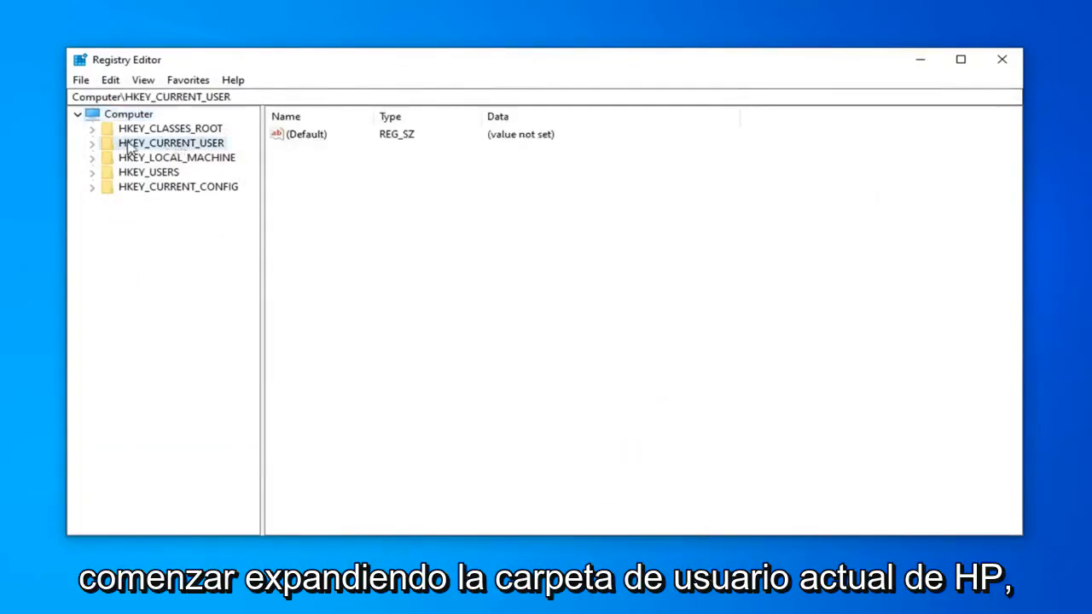
double_click(129, 146)
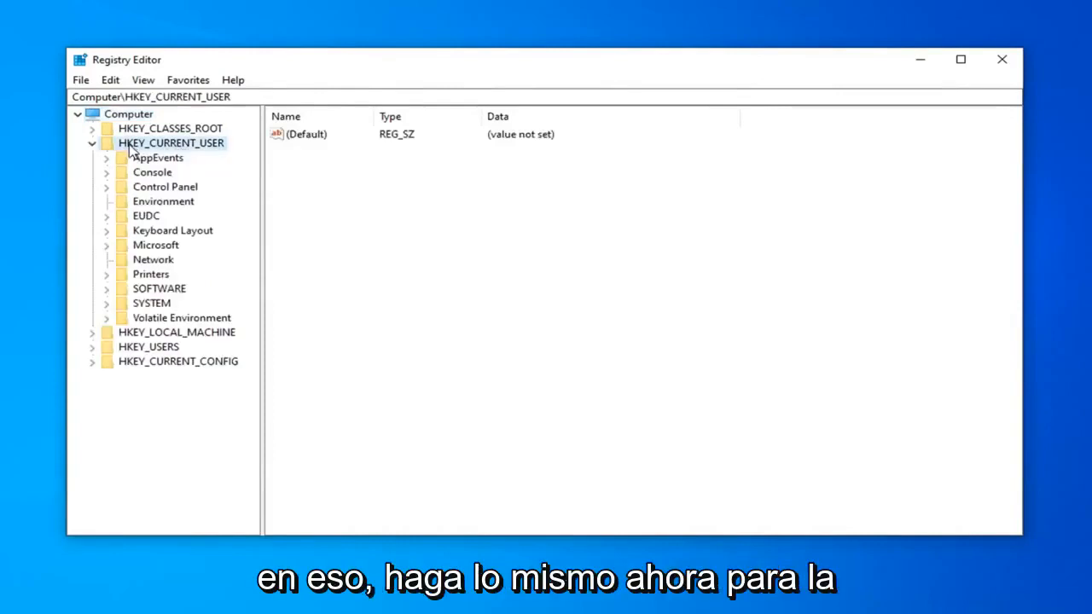
double_click(149, 291)
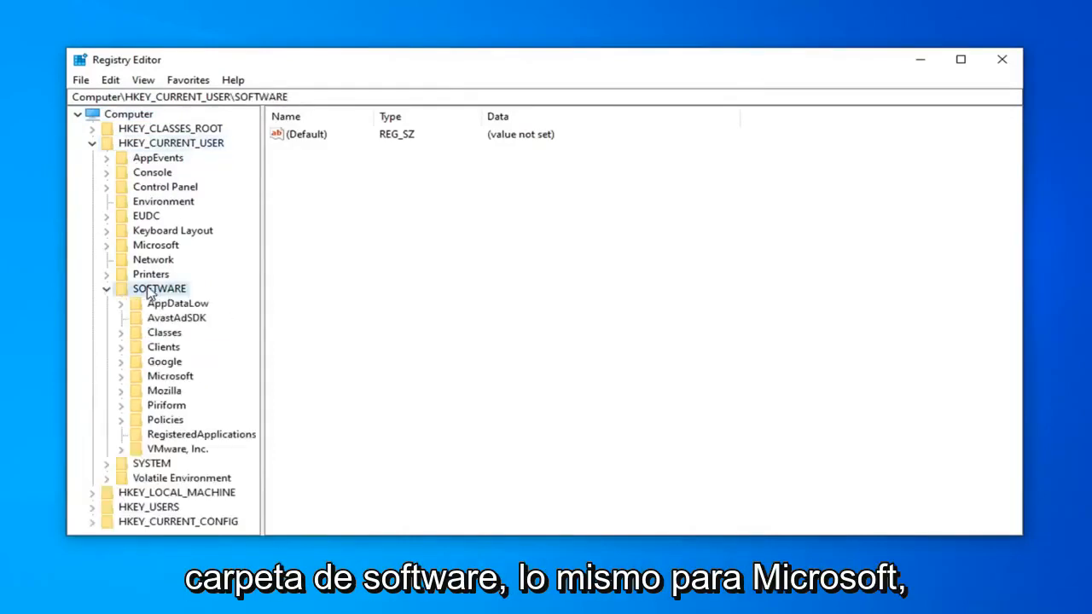
double_click(166, 381)
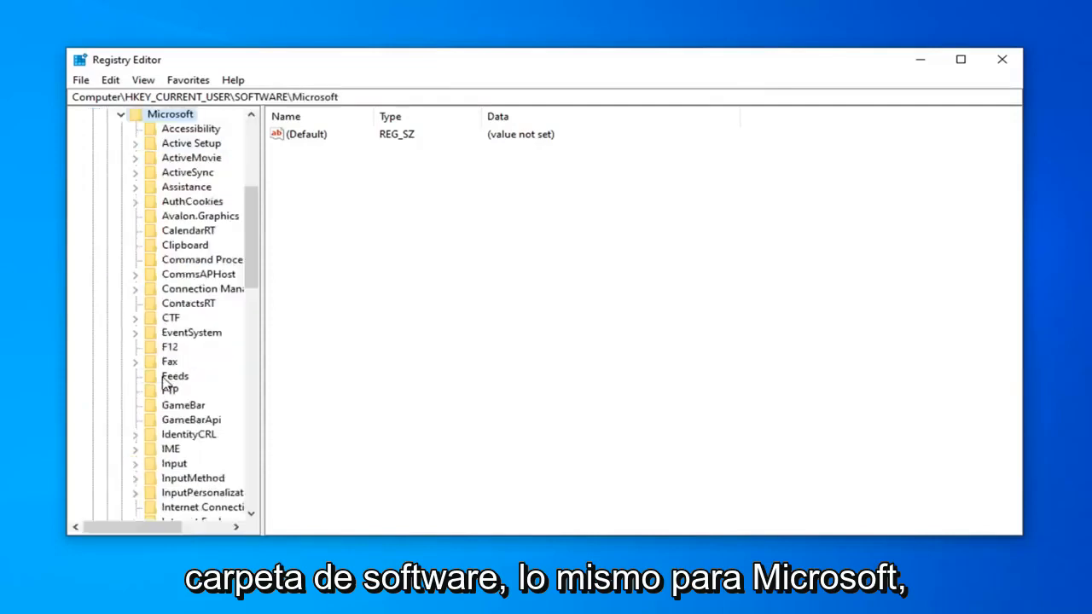
scroll(171, 358, down, 7)
scroll(170, 353, down, 2)
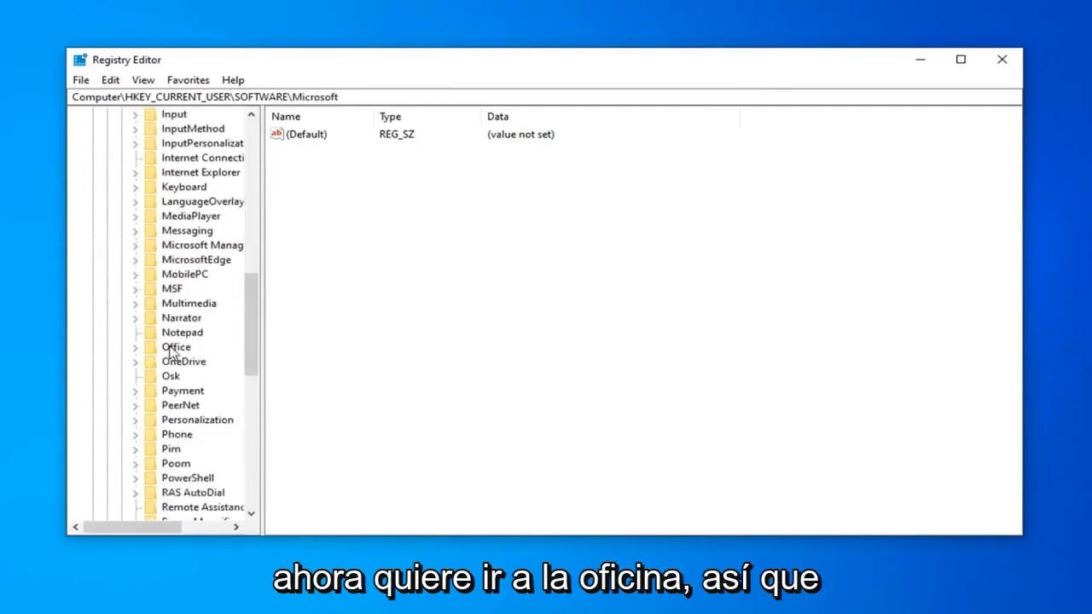
double_click(171, 303)
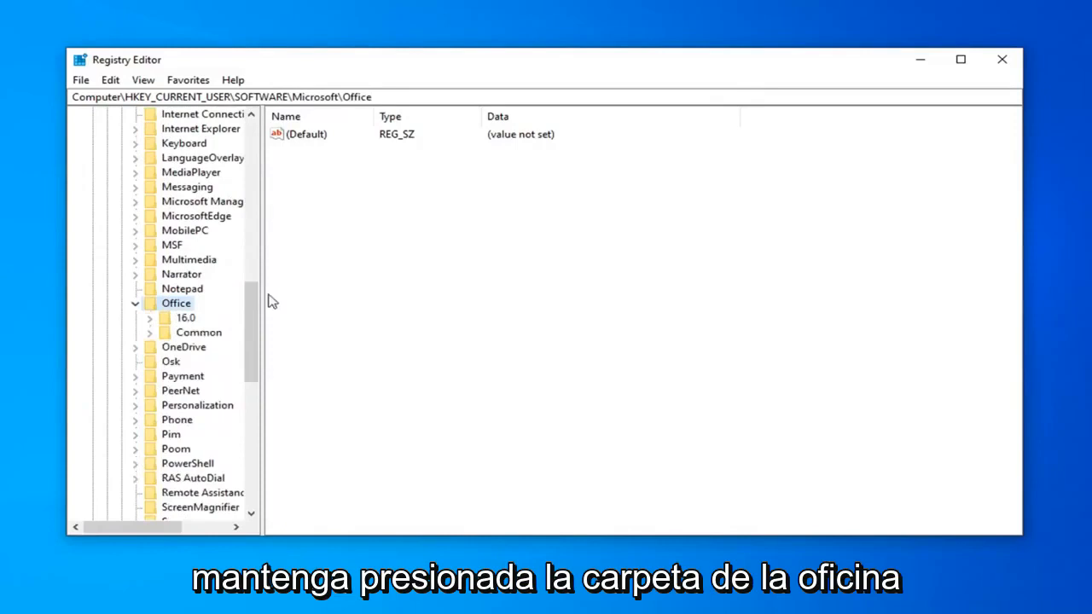
Step: Widen the key tree and expand the 16.0 key under Office
drag(262, 297, 335, 303)
click(184, 321)
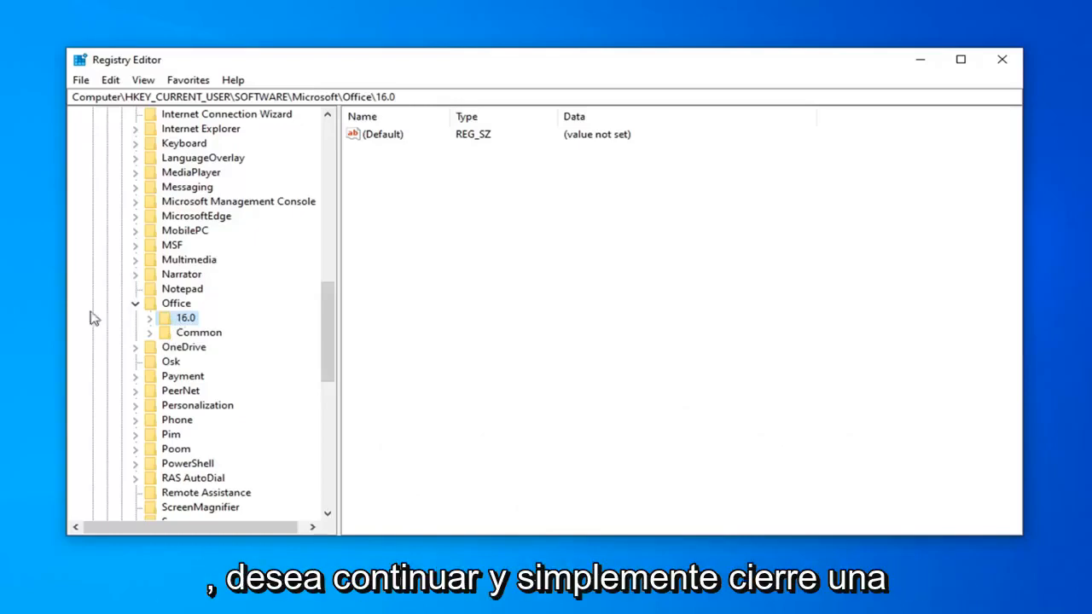
click(151, 319)
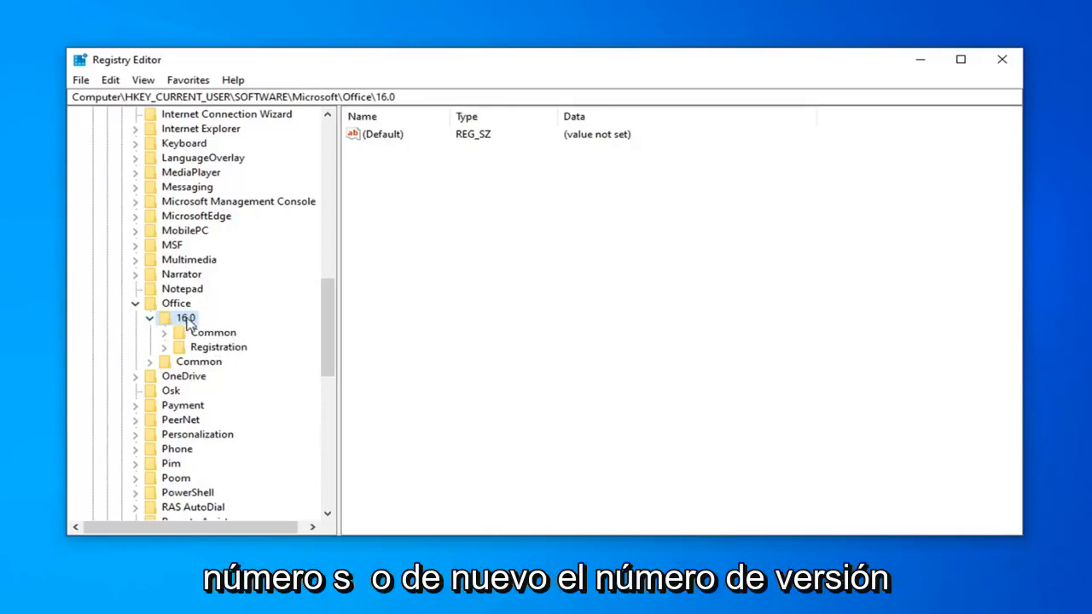
Step: Create a new key named Outlook under the Office 16.0 key
right_click(188, 325)
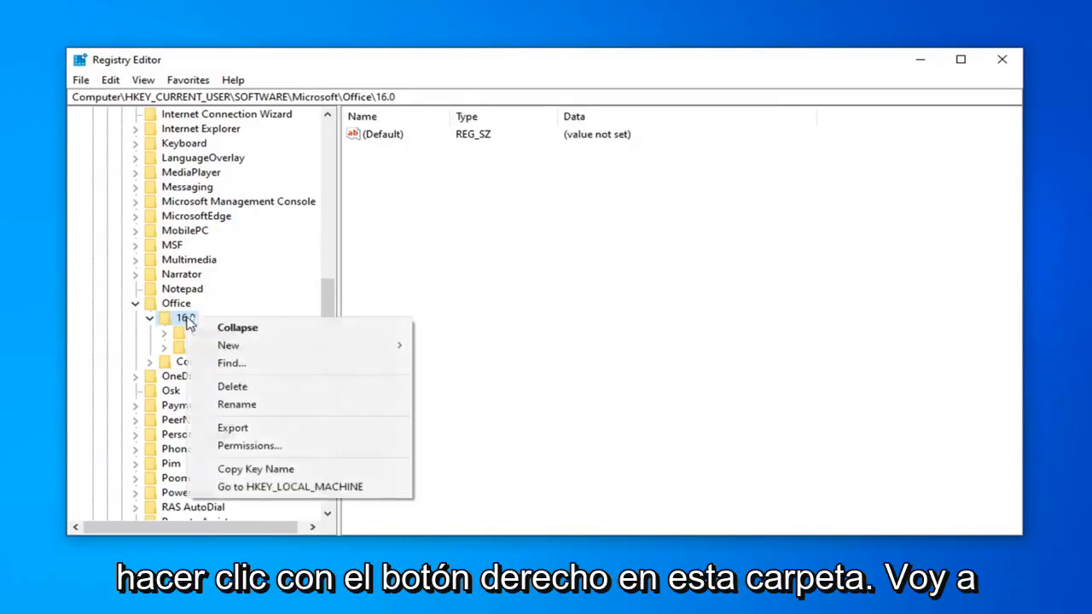
mouse_move(263, 349)
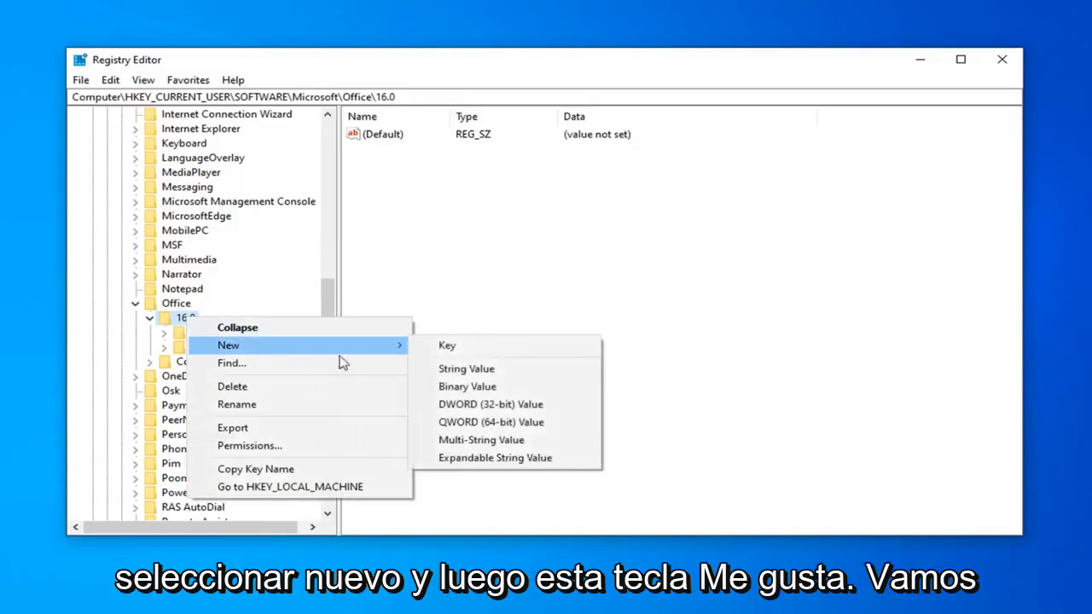
click(447, 348)
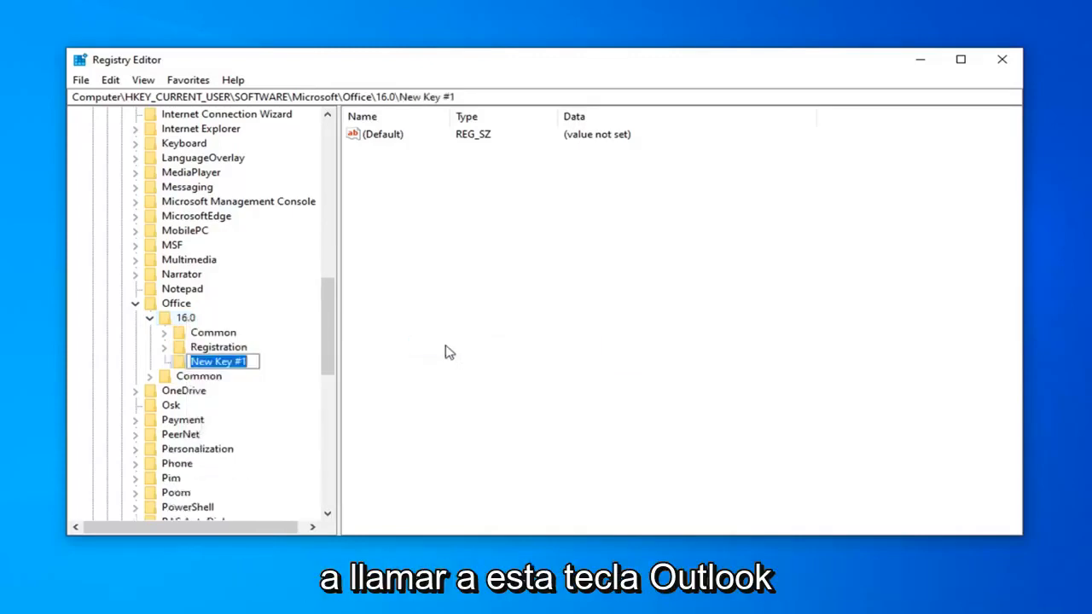
text(Outlook)
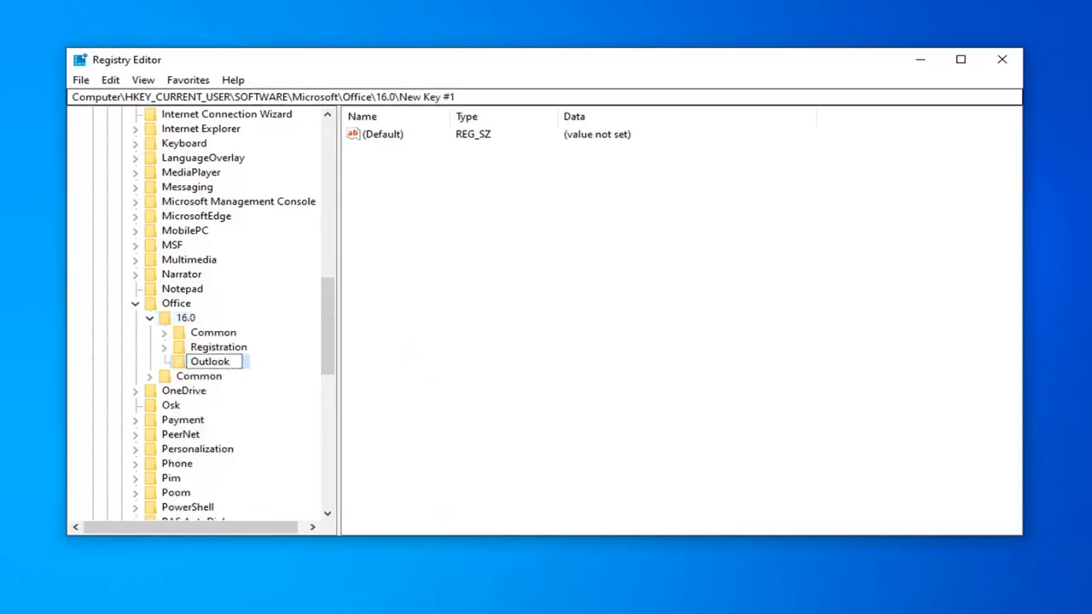
key(Return)
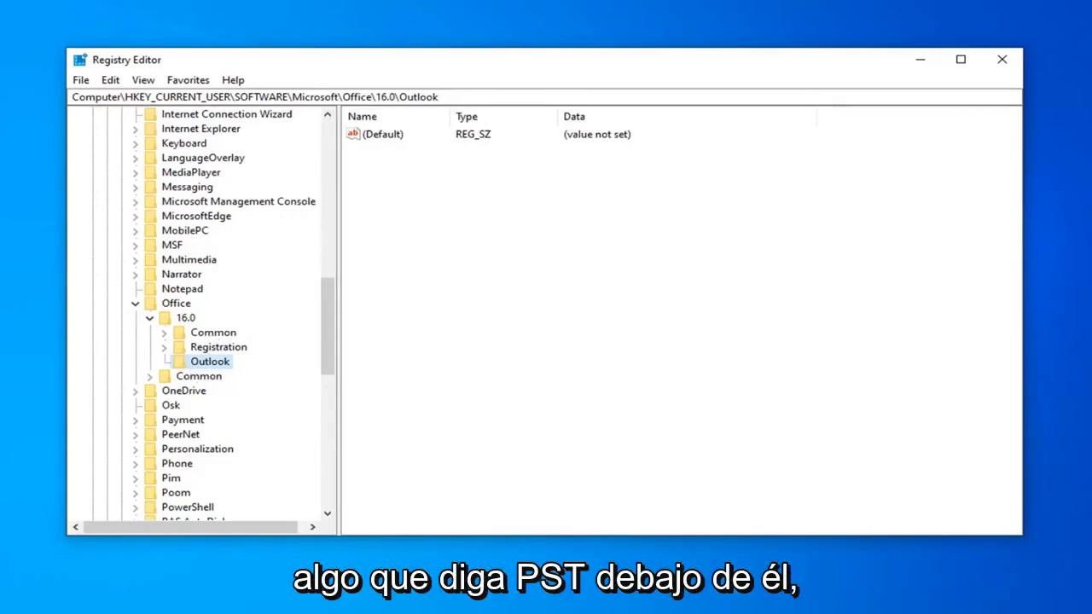
Step: Create a new key named PST under the Outlook key
right_click(202, 367)
mouse_move(360, 401)
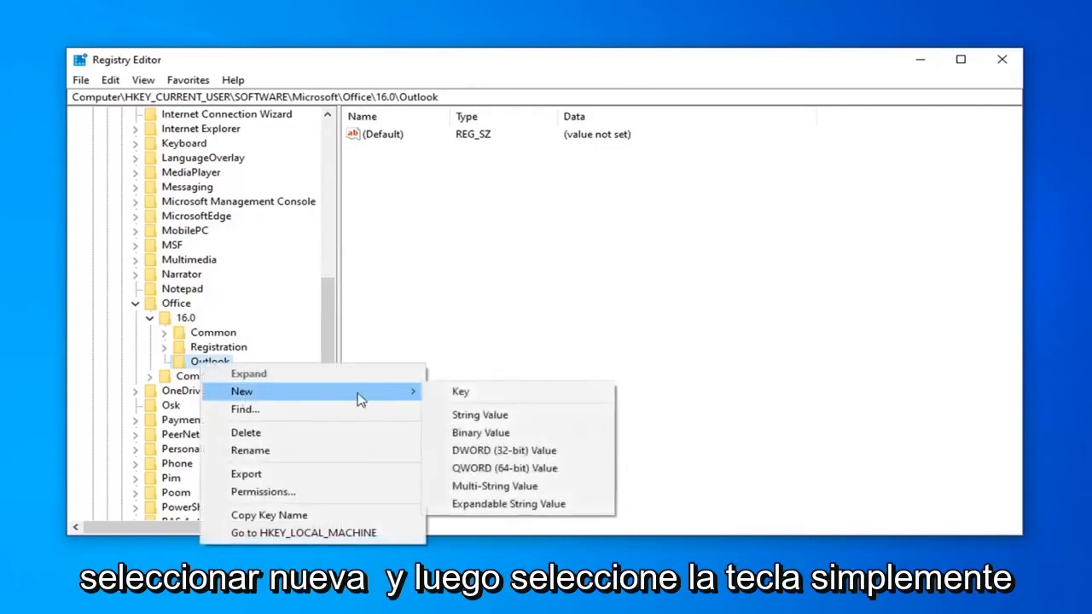
click(464, 391)
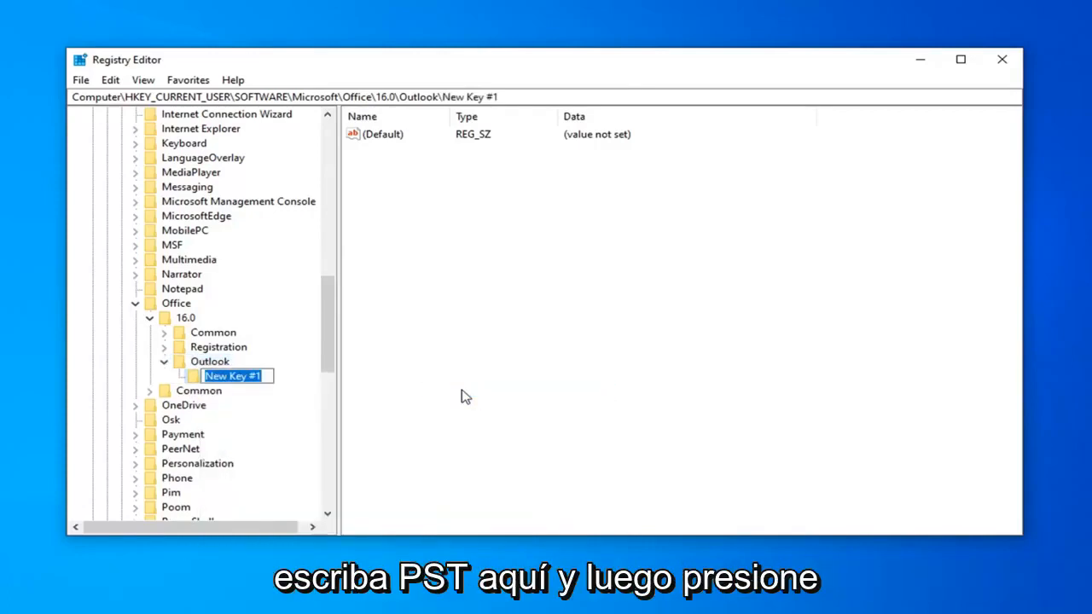
text(PST)
key(Return)
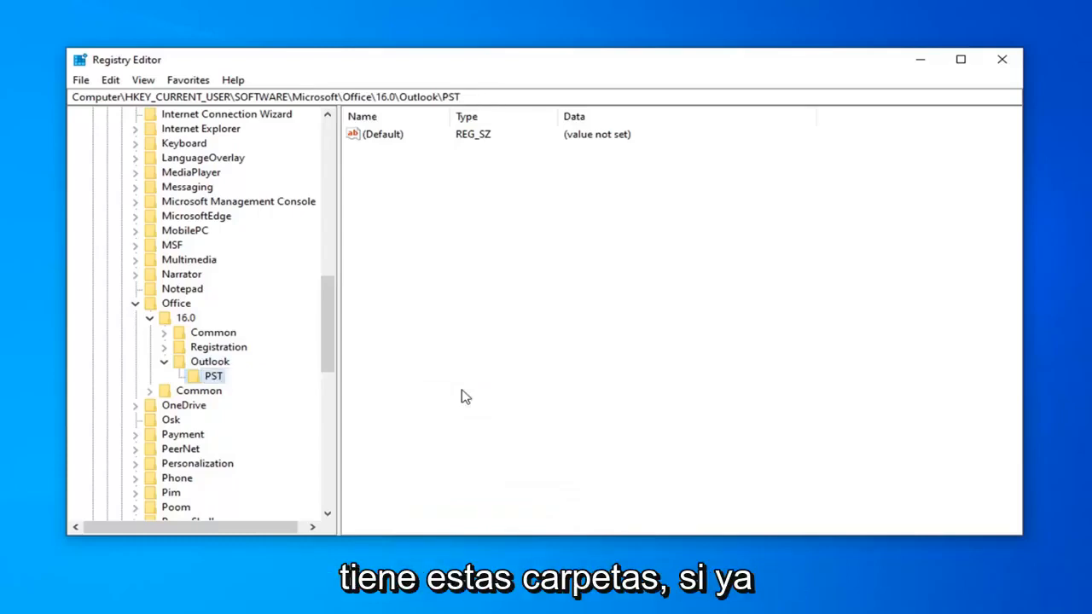
click(164, 361)
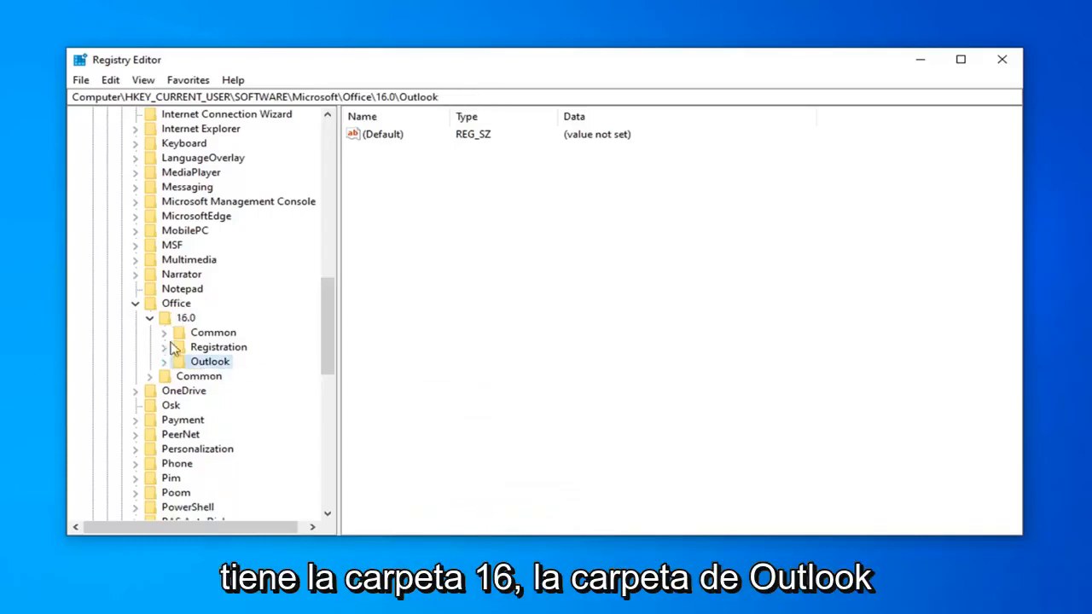
click(163, 362)
click(209, 377)
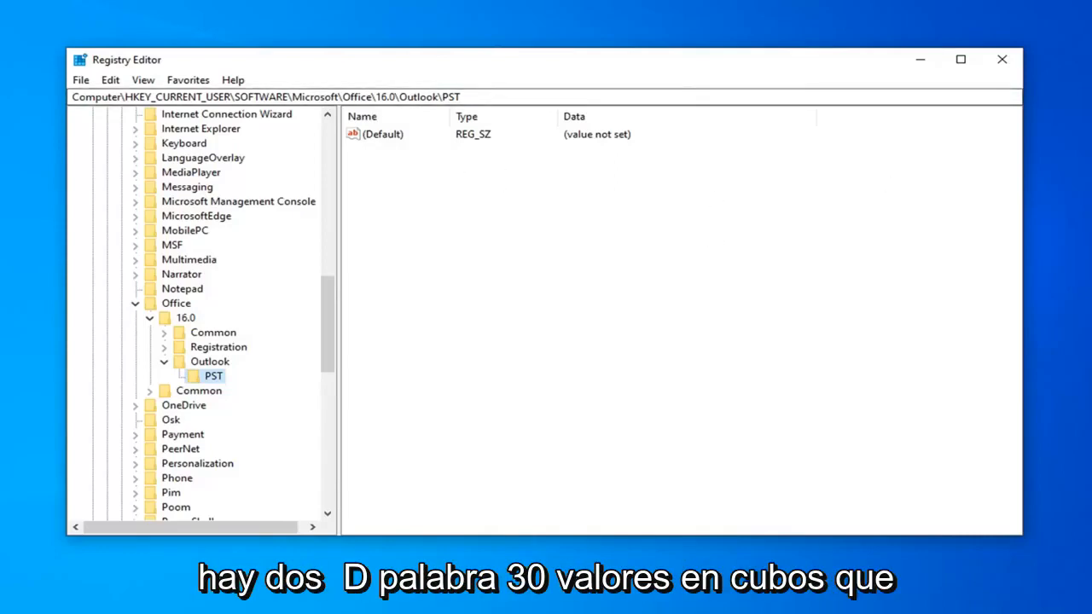
Step: Create a DWORD (32-bit) value named MaxLargeFileSize in the PST key
right_click(425, 164)
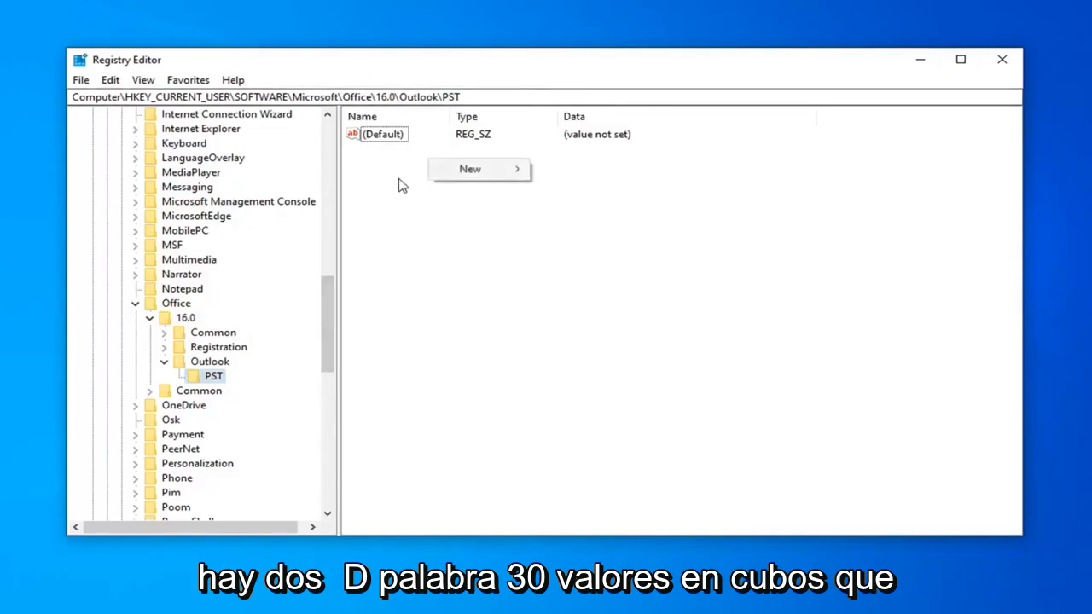
click(402, 177)
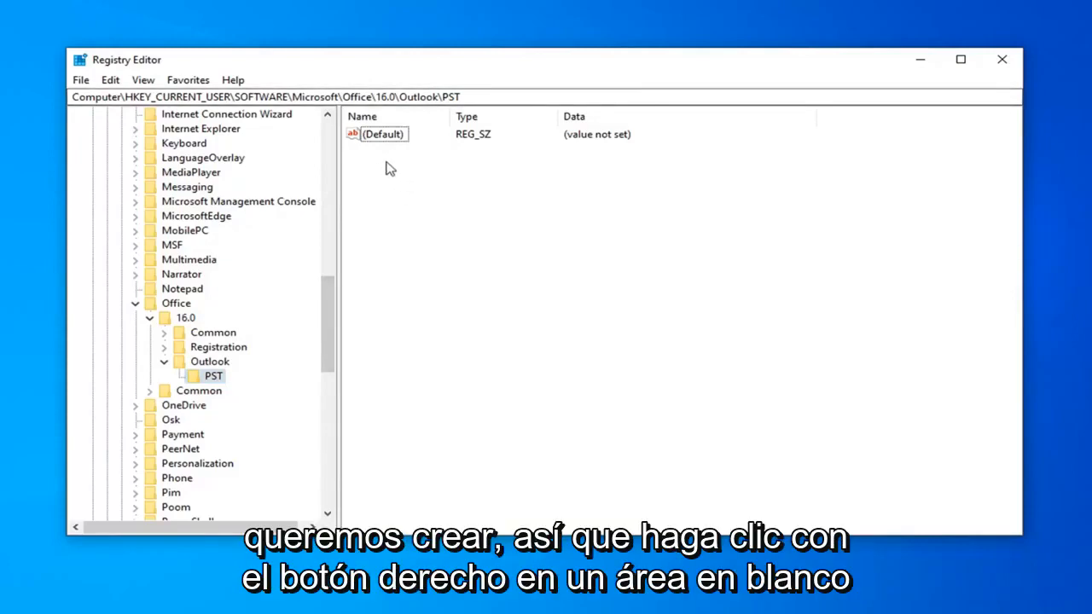
right_click(385, 168)
mouse_move(438, 180)
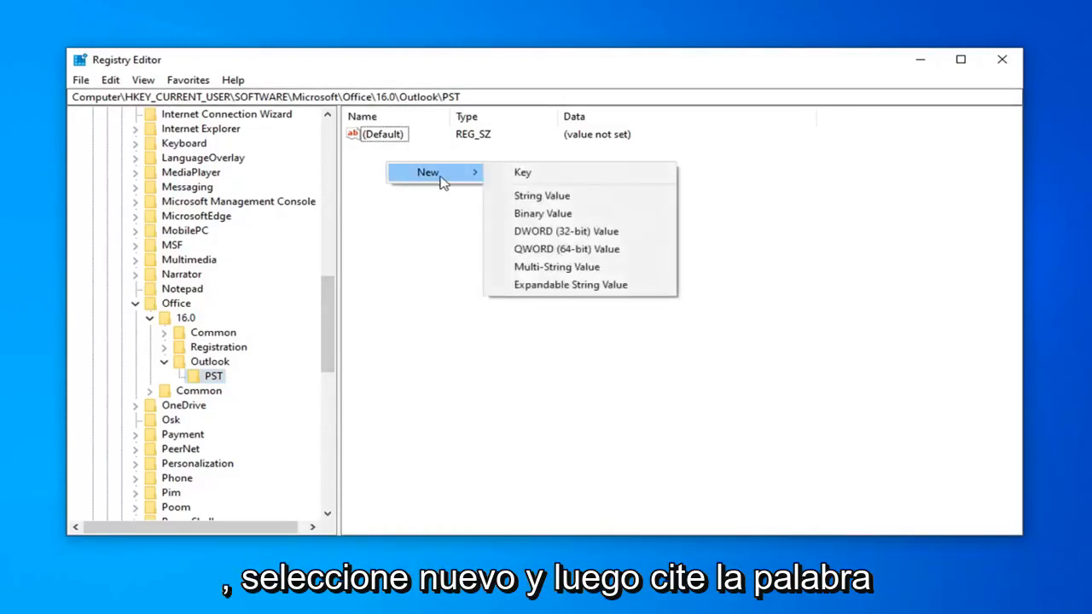
click(537, 233)
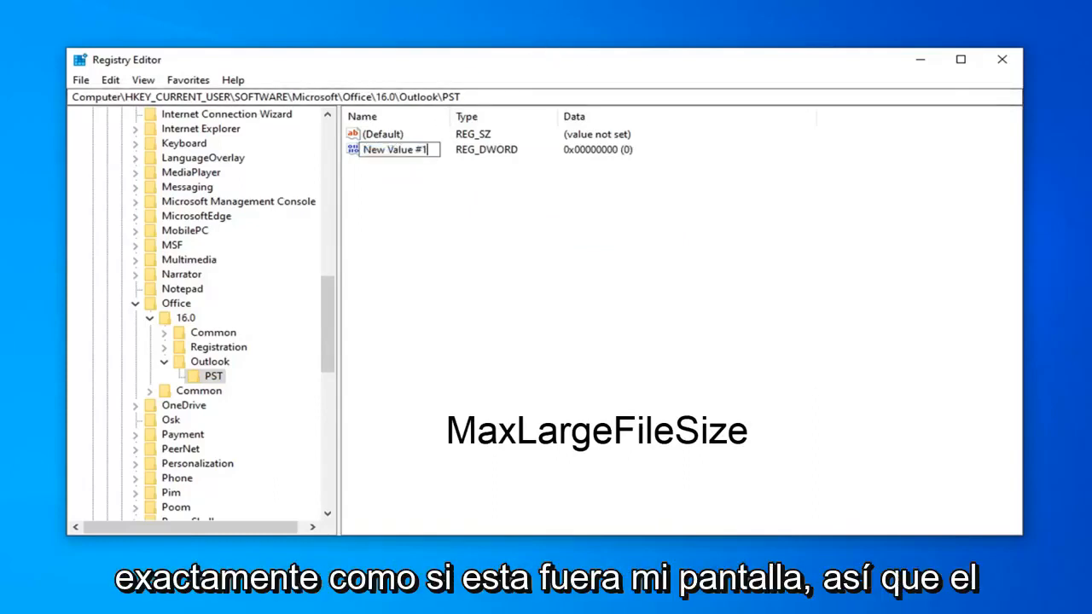
text(Max)
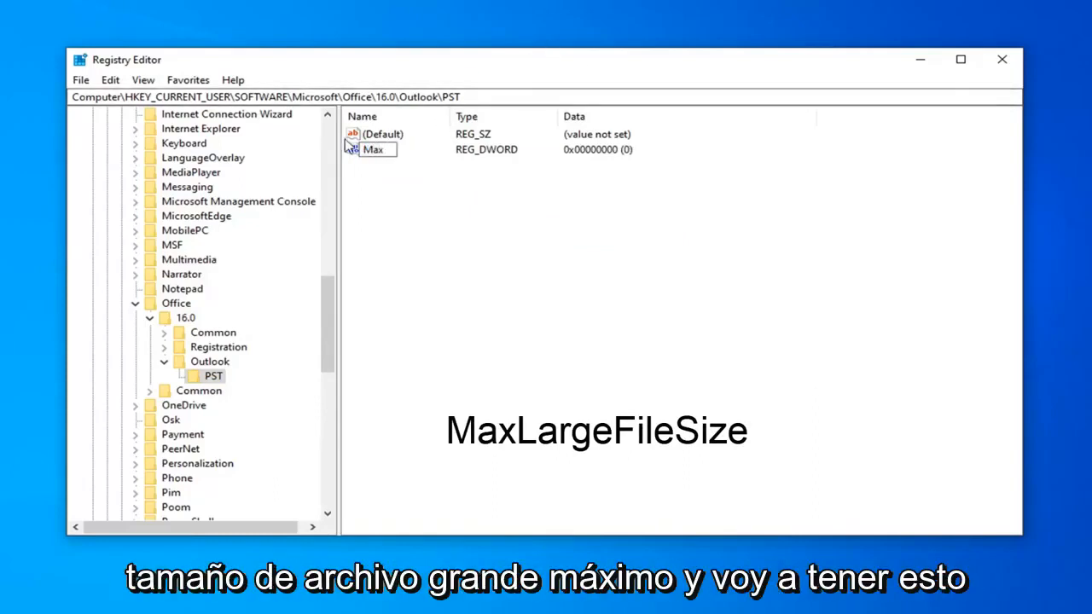
text(LargeFileSize)
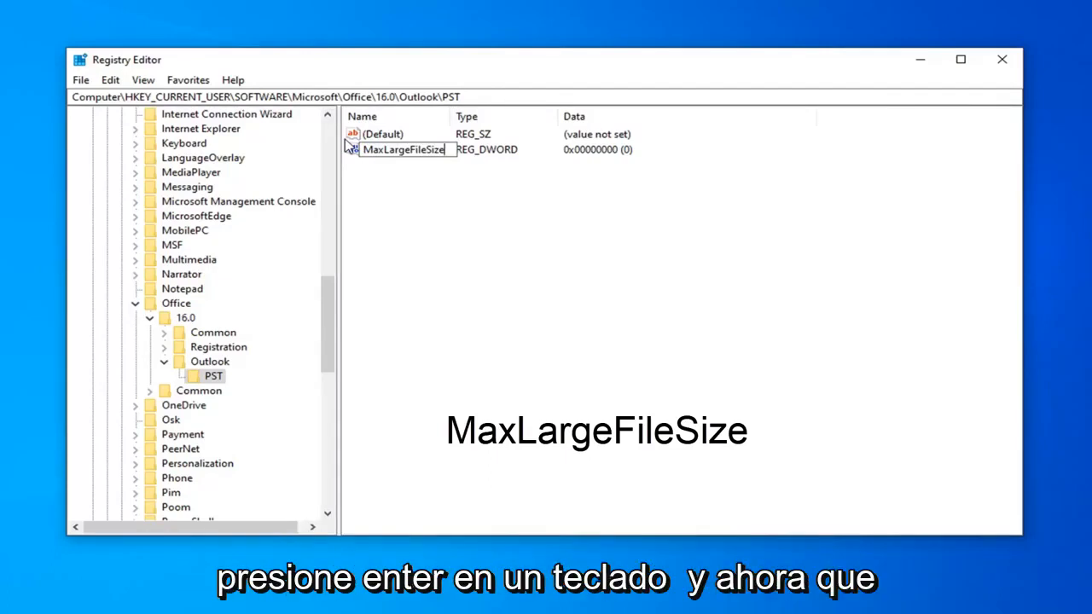
key(Return)
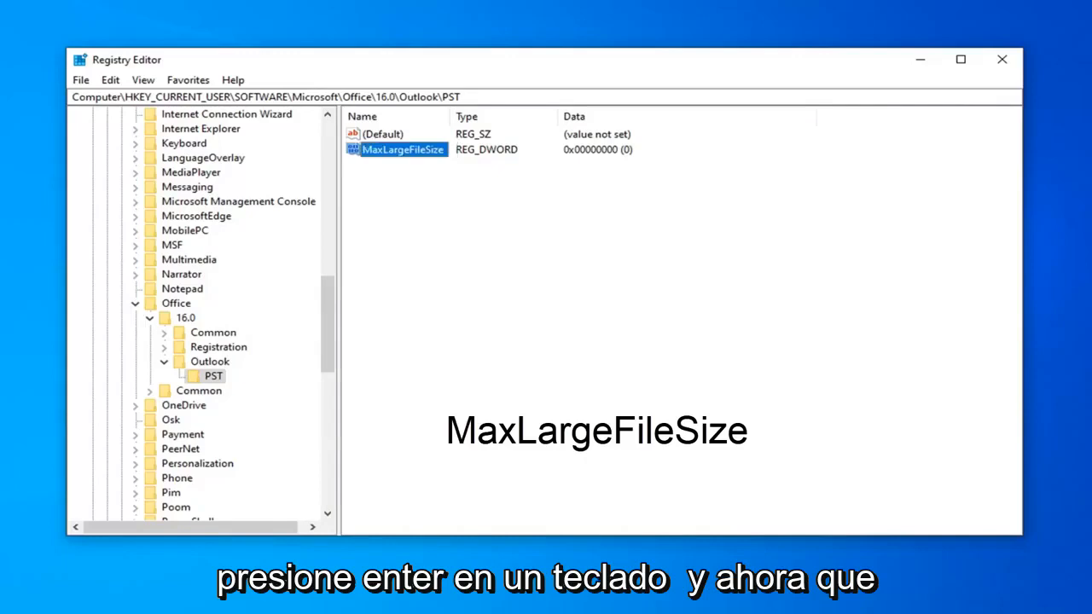
Step: Add a second DWORD (32-bit) value named WarnLargeFileSize to the PST key
right_click(381, 176)
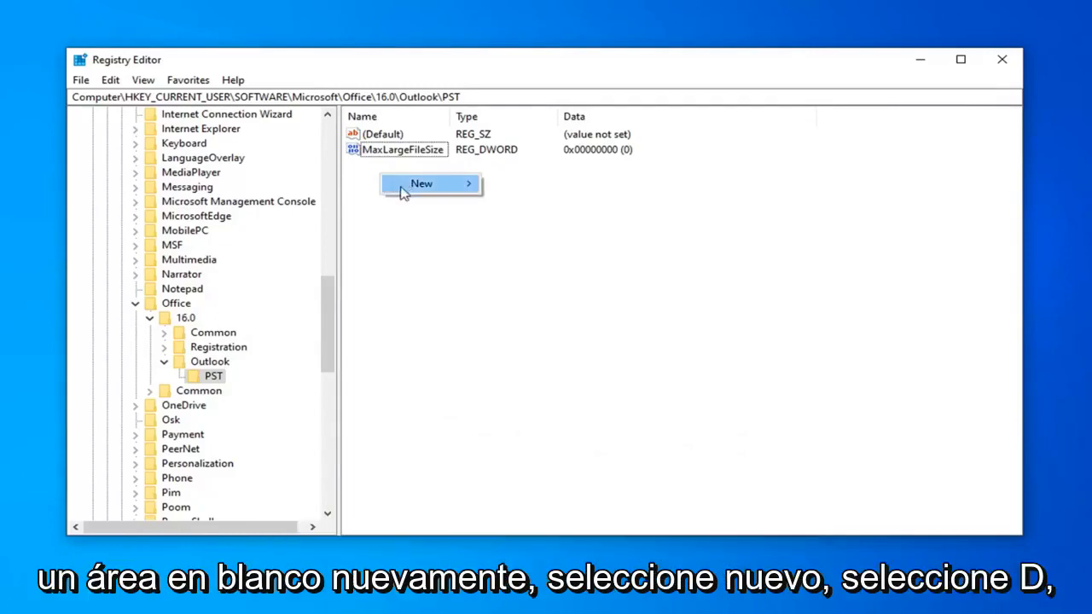
mouse_move(408, 189)
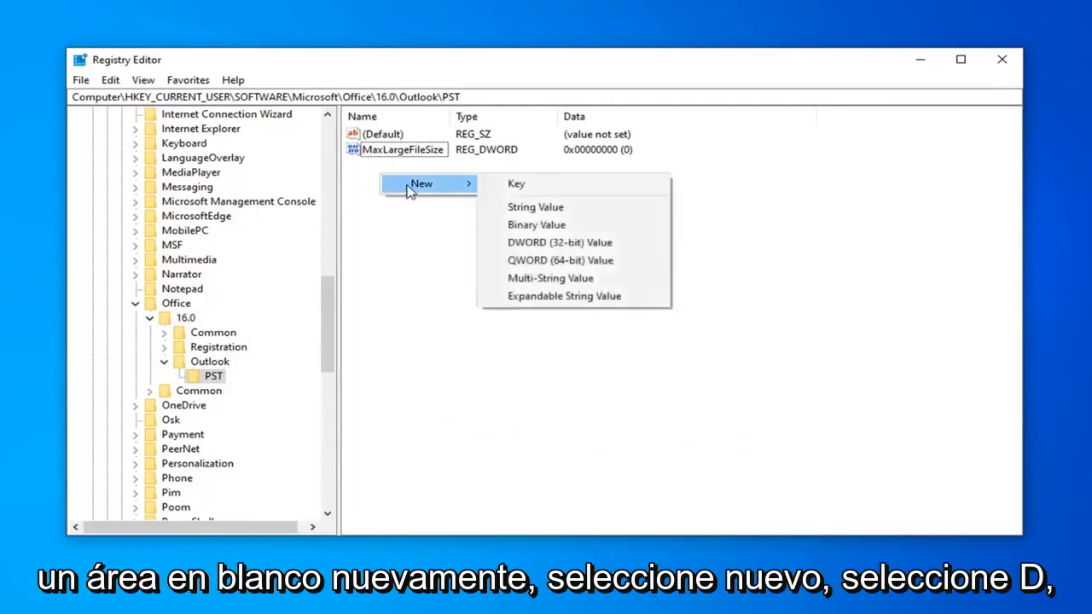
click(538, 245)
text(Warn)
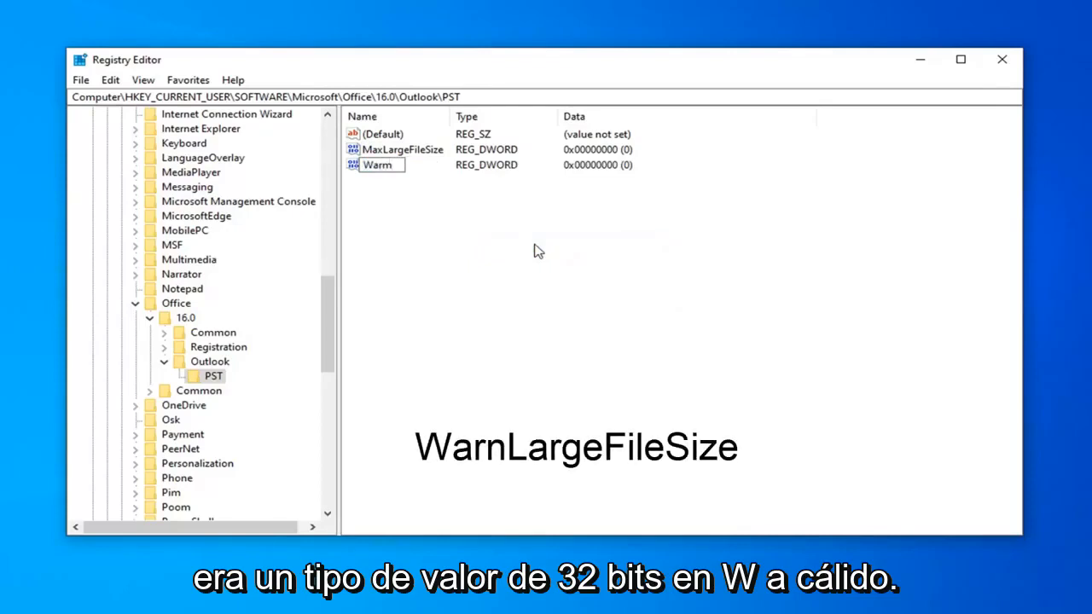
key(BackSpace)
text(n)
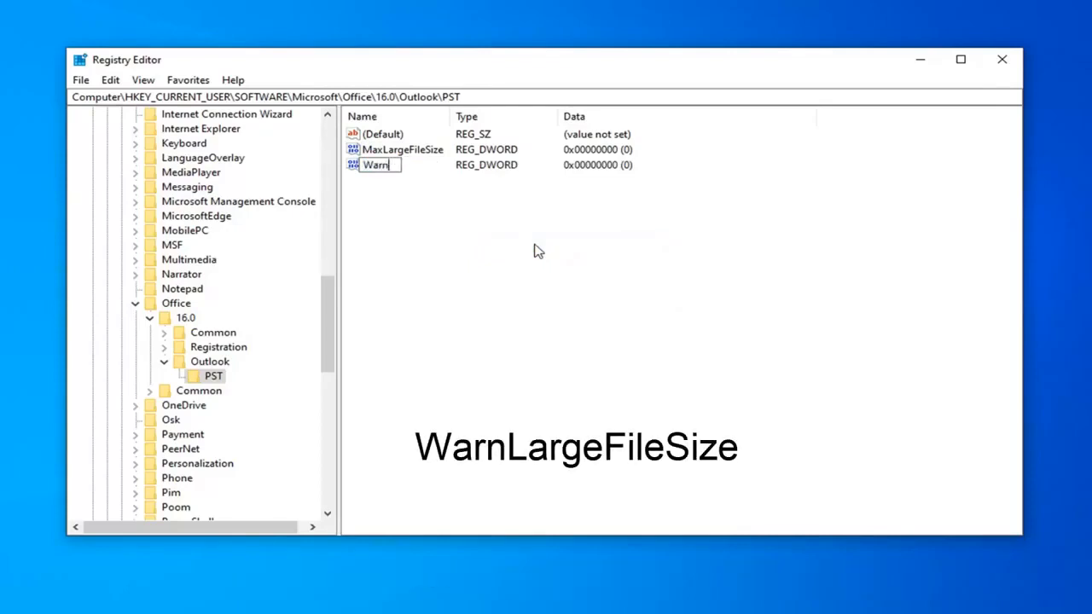
text(LargeFileSize)
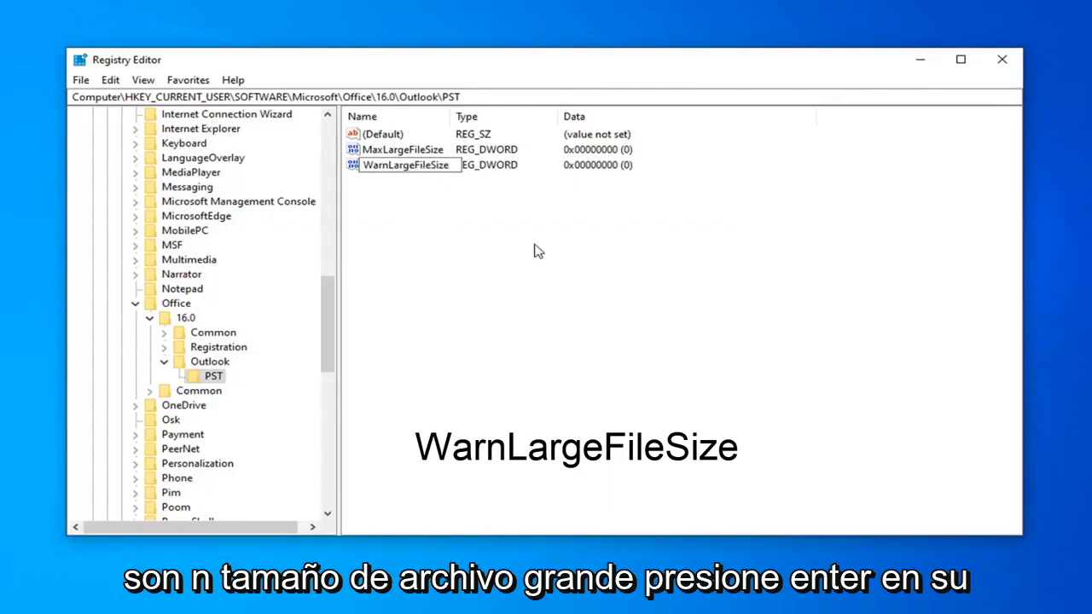
key(Return)
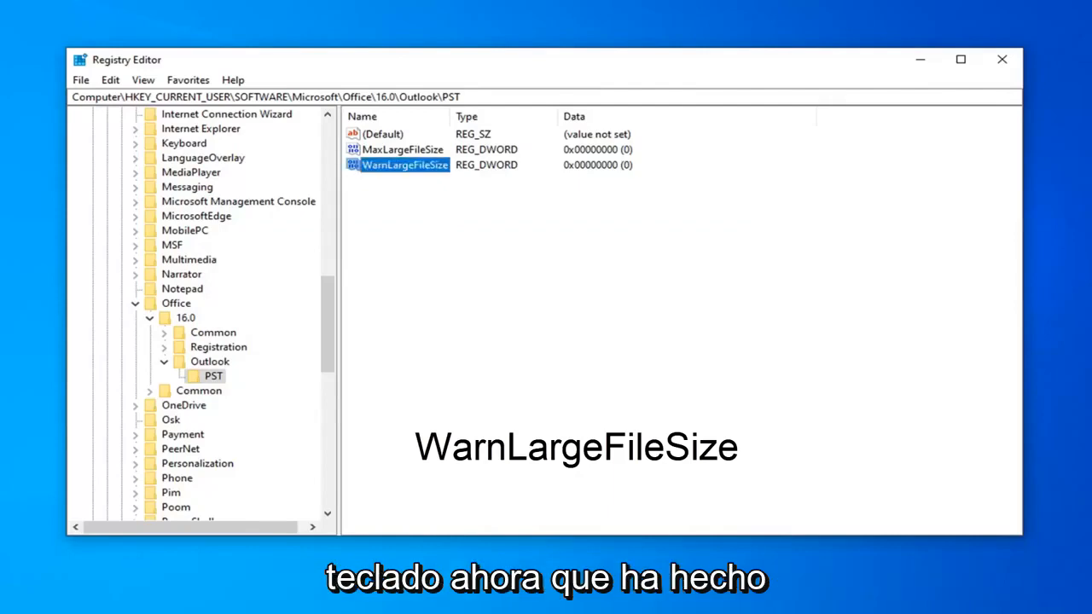
Step: Open the MaxLargeFileSize value for editing and set its base to Decimal
click(387, 152)
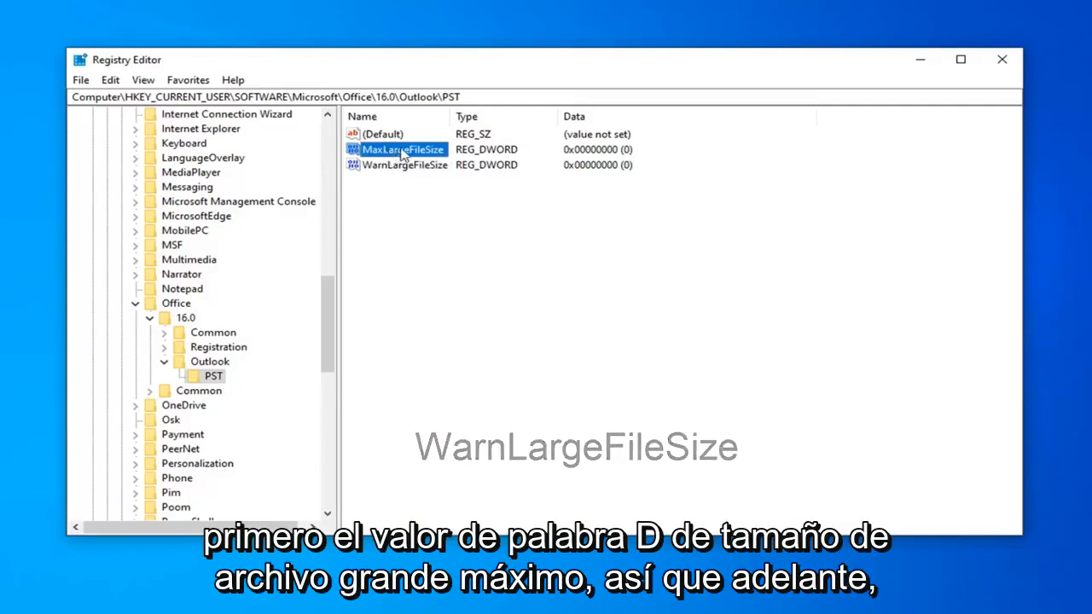
double_click(416, 157)
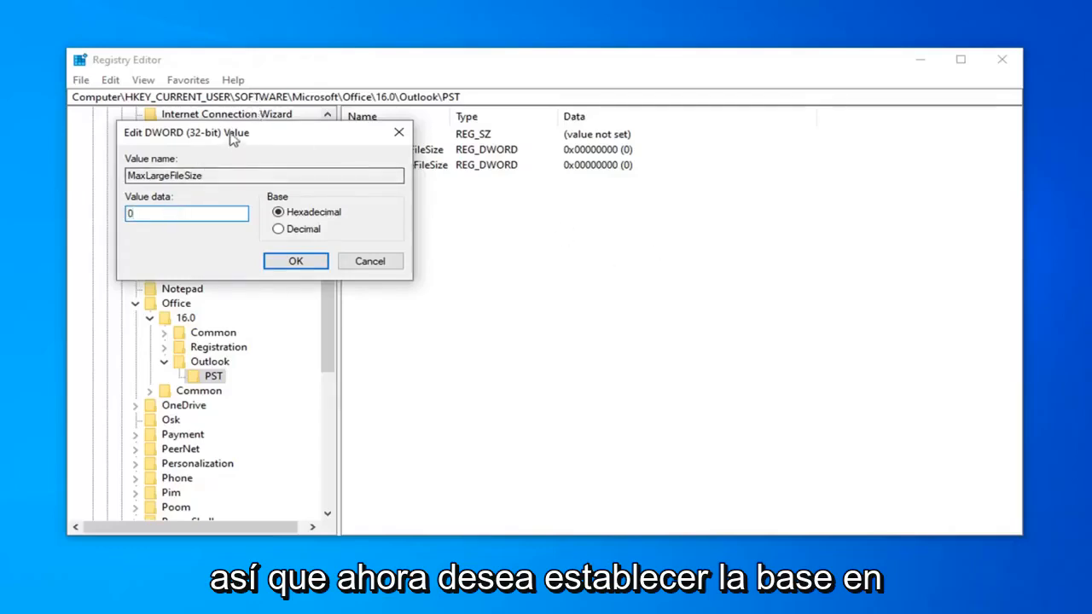
drag(229, 142, 510, 155)
click(561, 244)
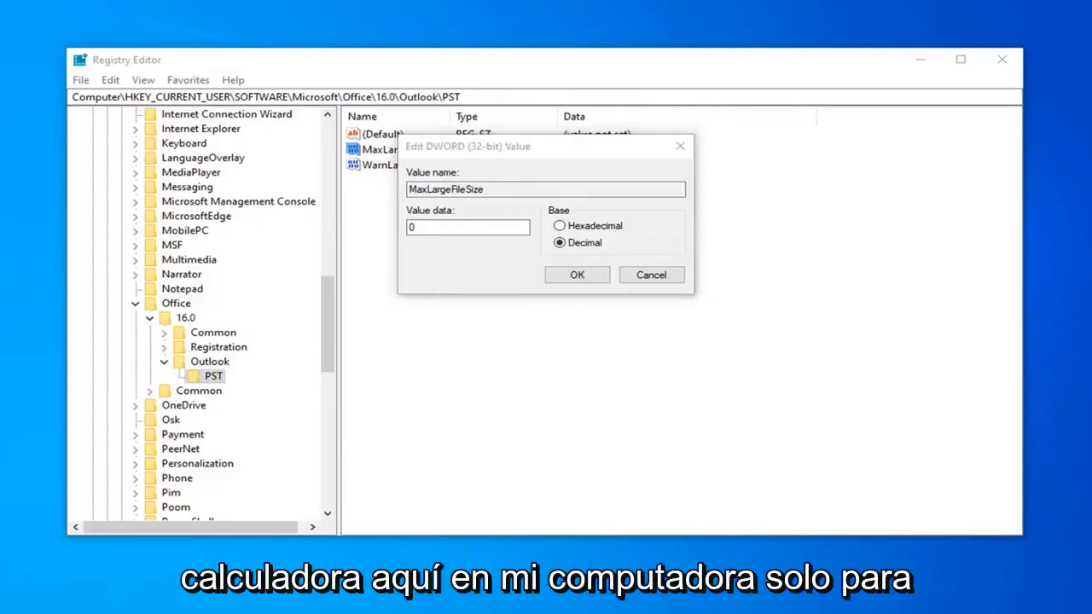
Step: Open Calculator beside the MaxLargeFileSize edit dialog and close the duplicate Calculator window
key(super)
text(c)
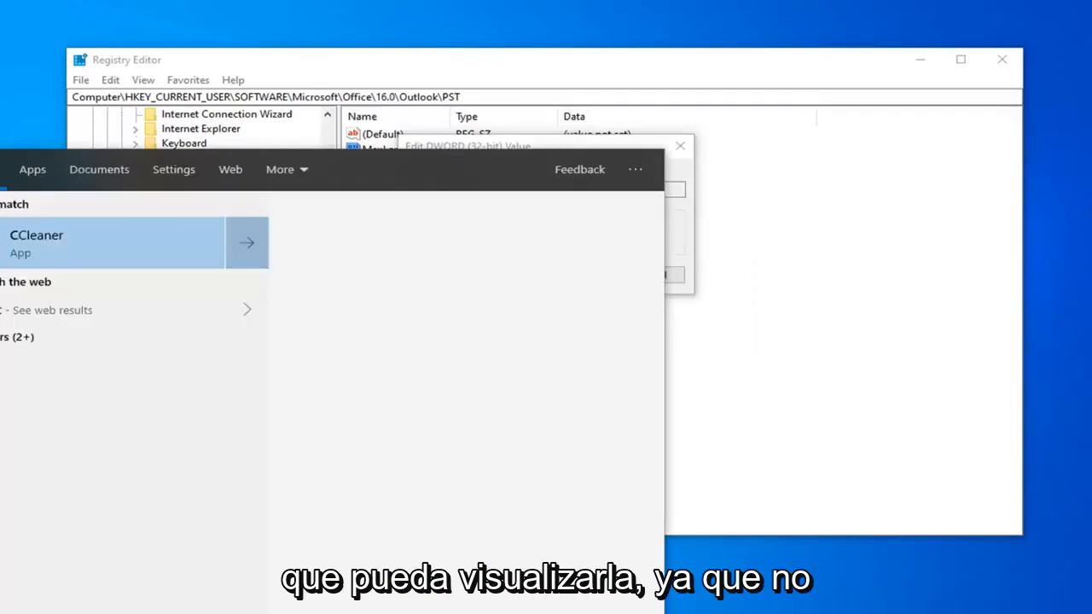
click(93, 239)
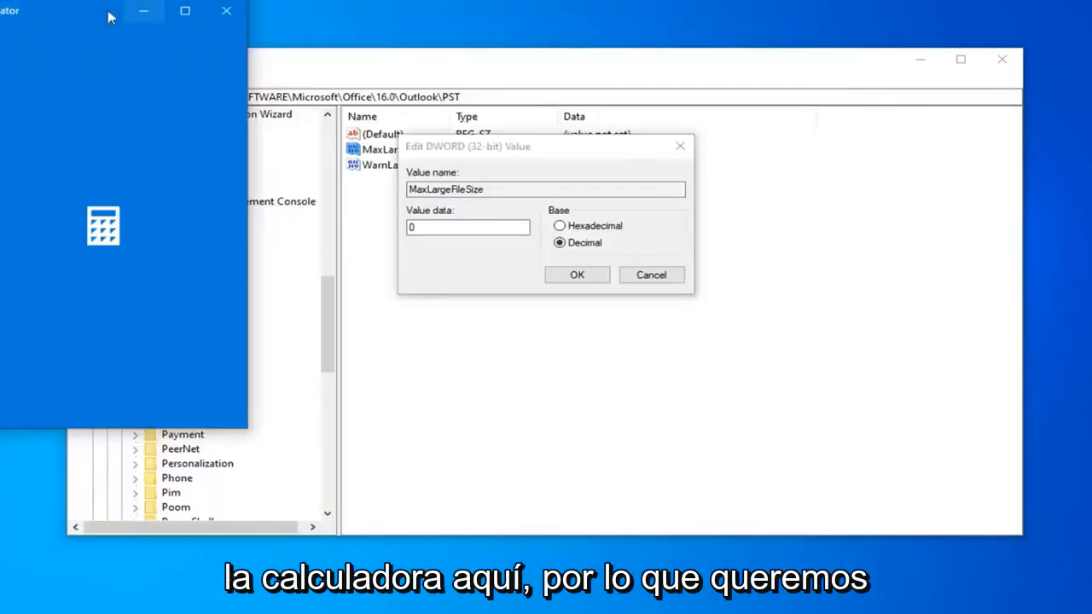
drag(53, 20, 842, 103)
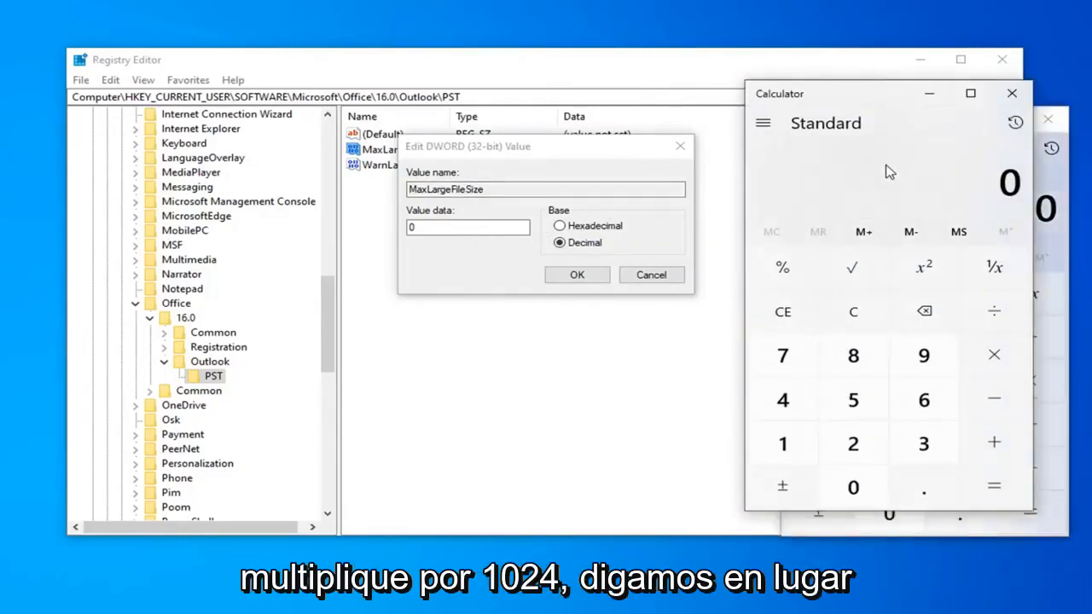
click(1012, 96)
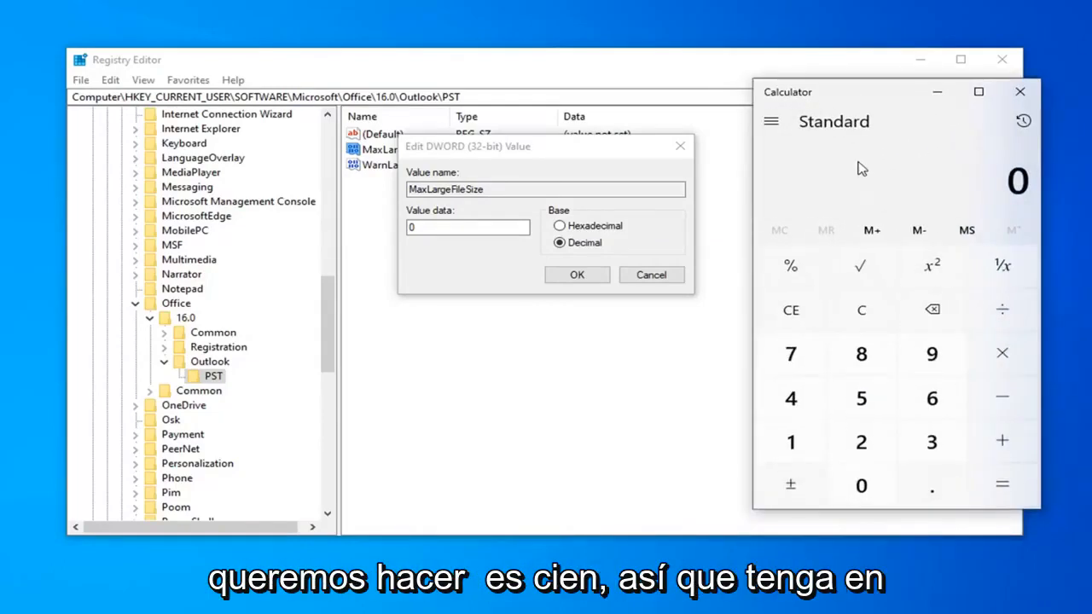
Step: Multiply 100 by 1024 in Calculator to convert the maximum file size from gigabytes to megabytes
text(100)
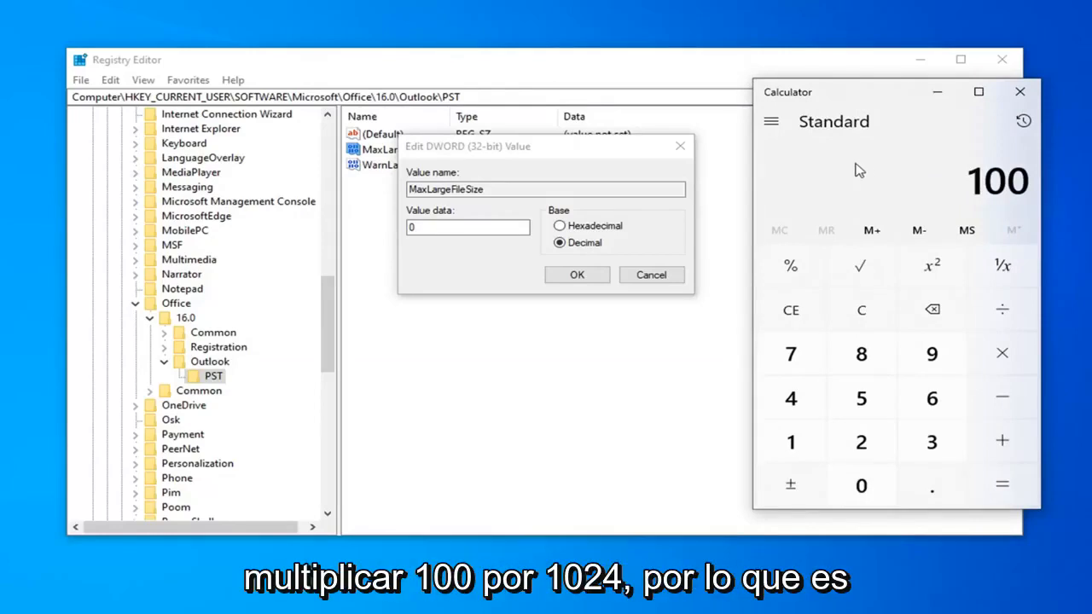
key(asterisk)
text(1024)
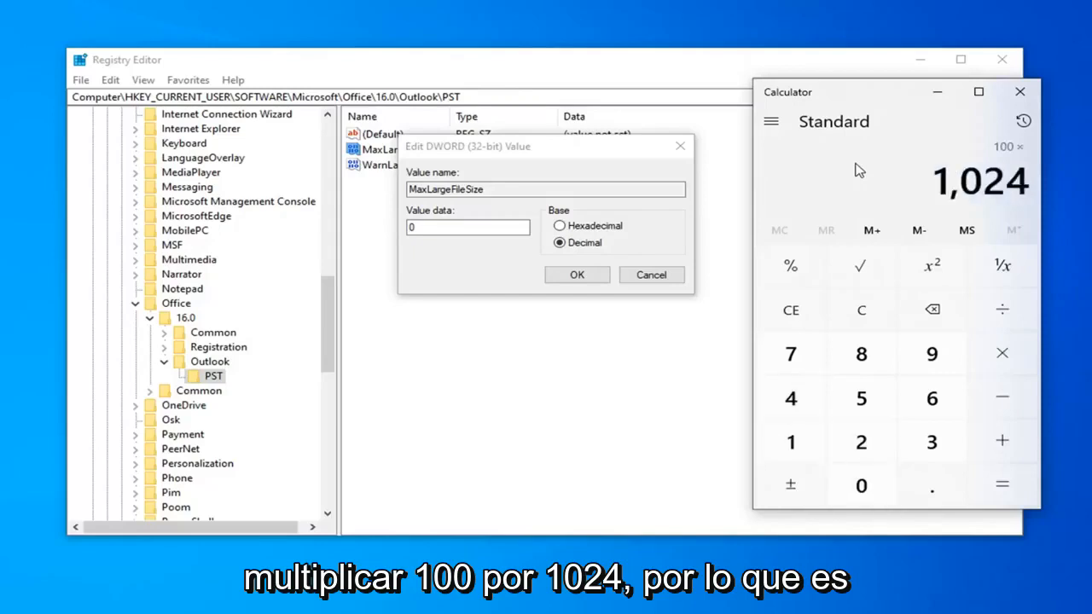
key(Return)
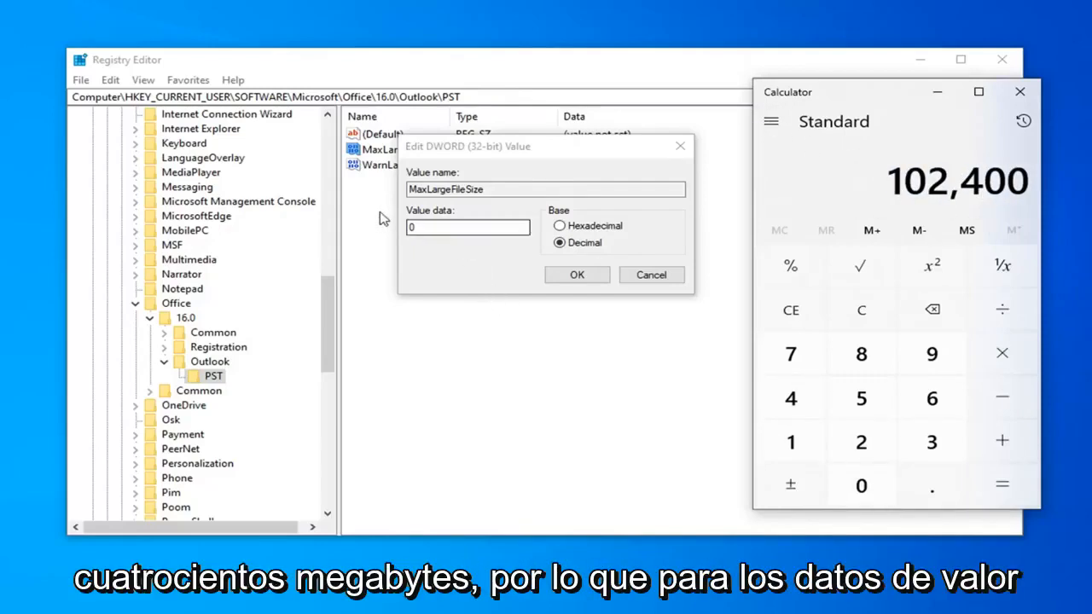
Step: Move Calculator aside, set the MaxLargeFileSize value data to 102400 in Registry Editor and confirm it
click(413, 228)
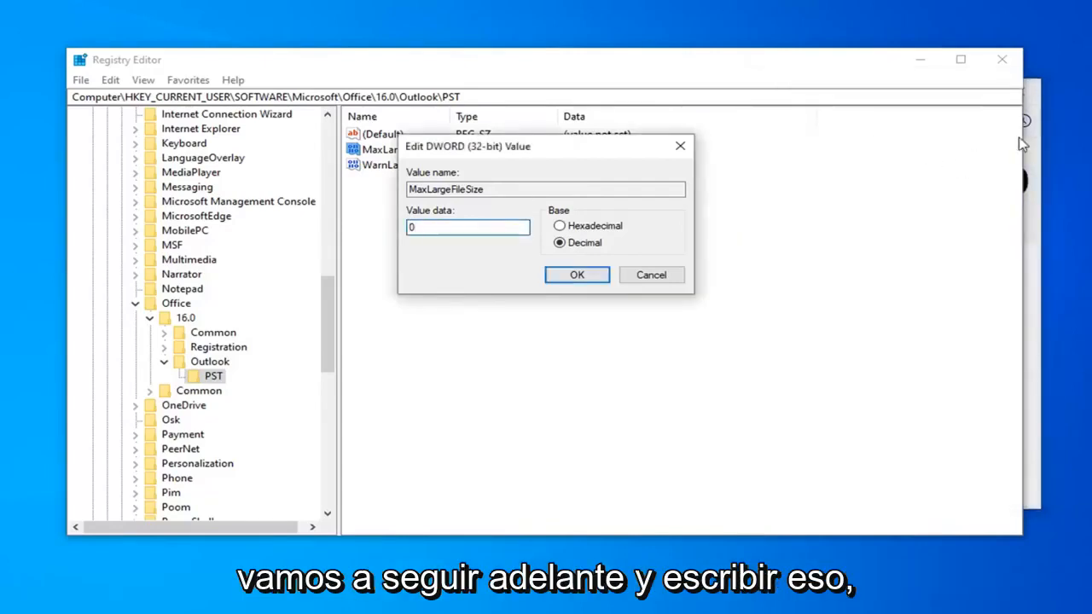
click(1034, 151)
drag(900, 99, 1077, 127)
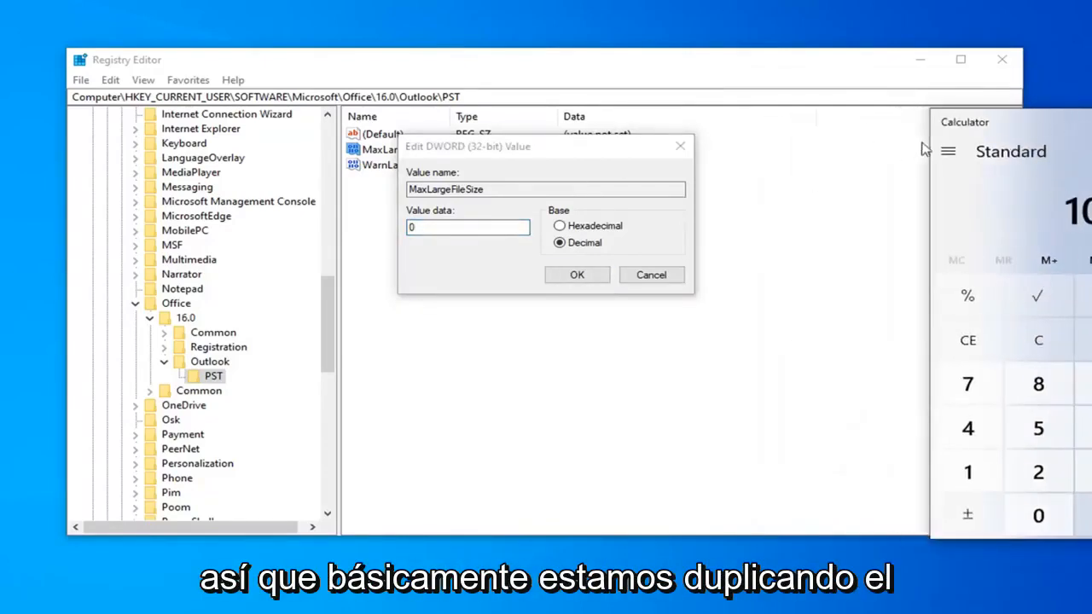
drag(1000, 129, 975, 140)
click(397, 230)
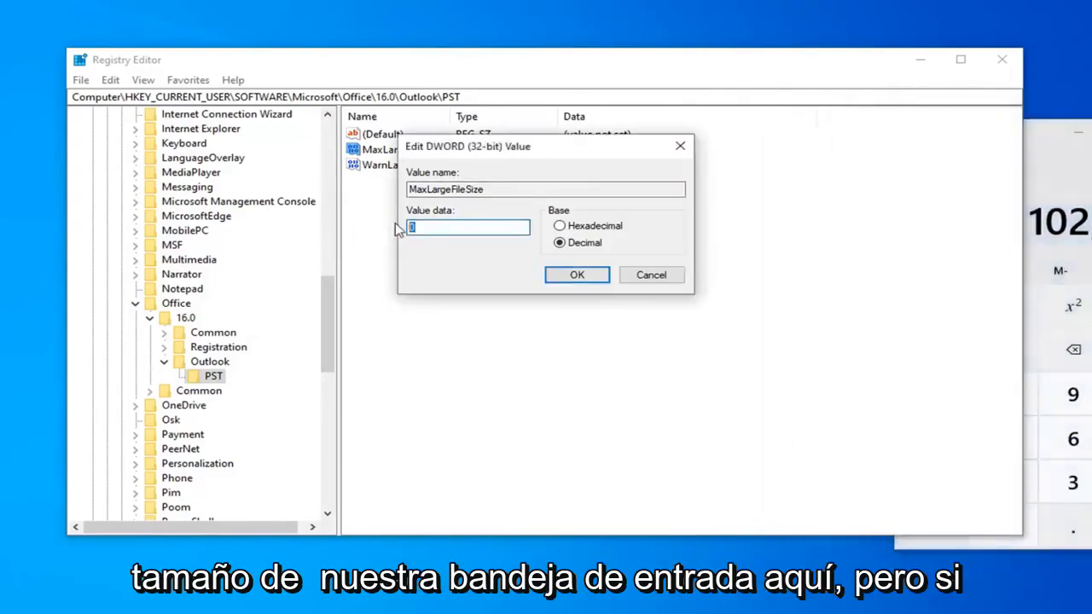
text(1024)
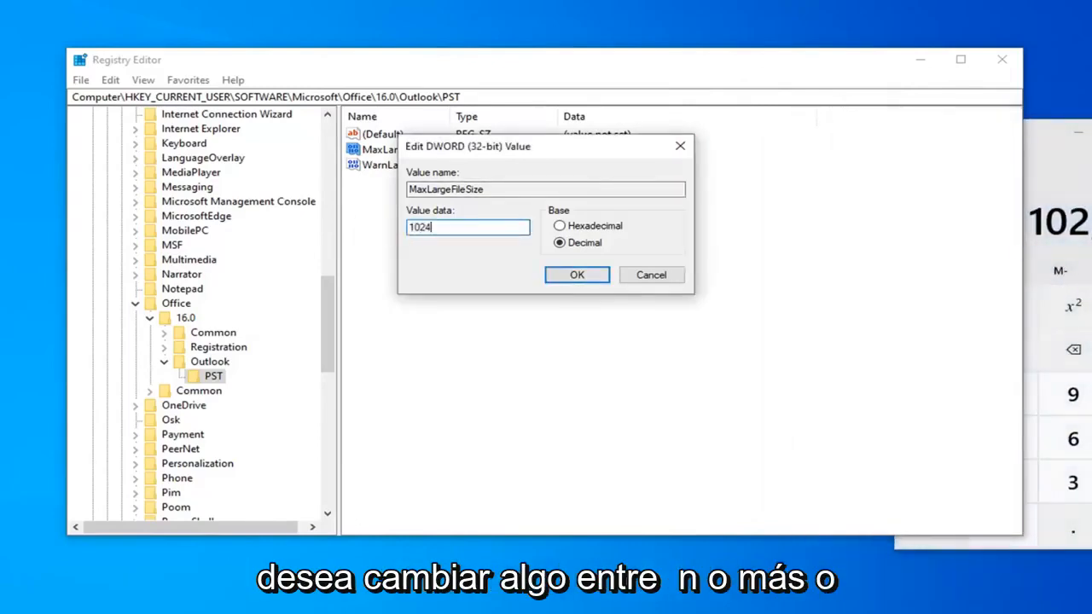
text(00)
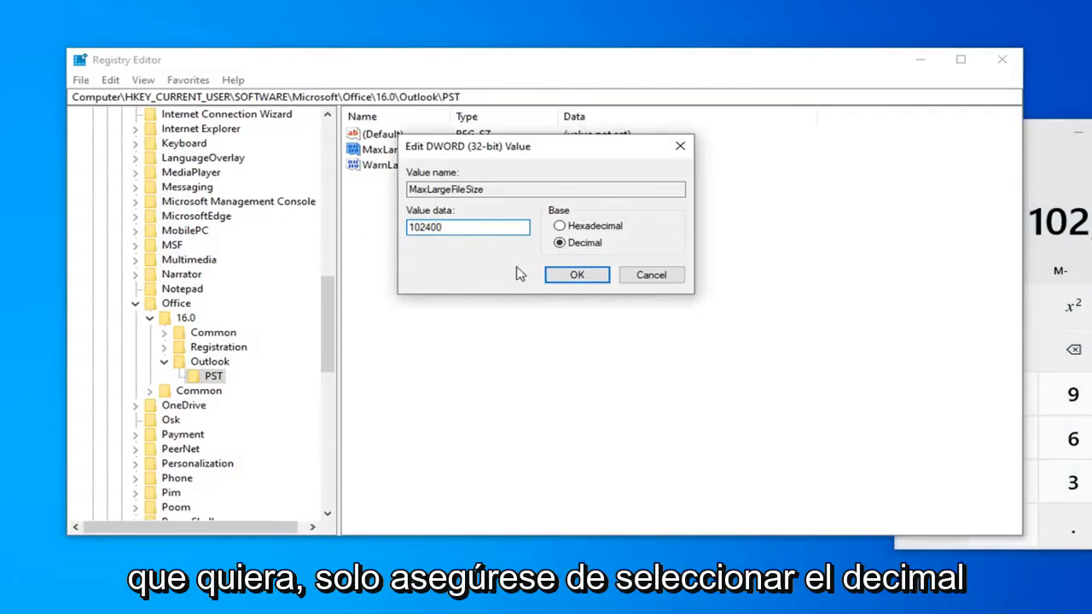
click(577, 276)
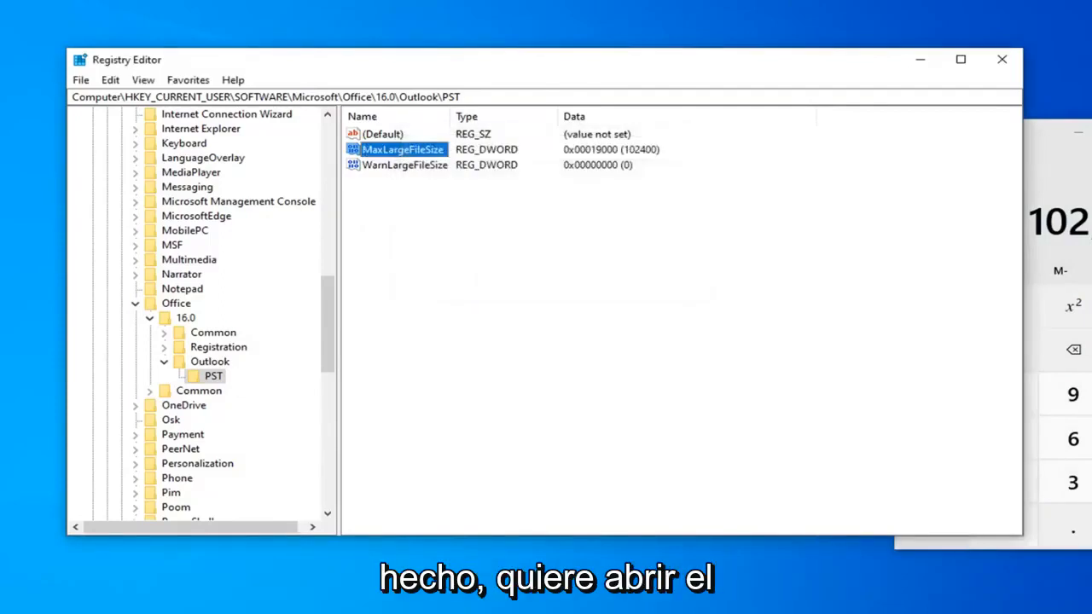
Step: Open the WarnLargeFileSize value for editing and move its dialog clear of the value list
click(383, 170)
double_click(392, 171)
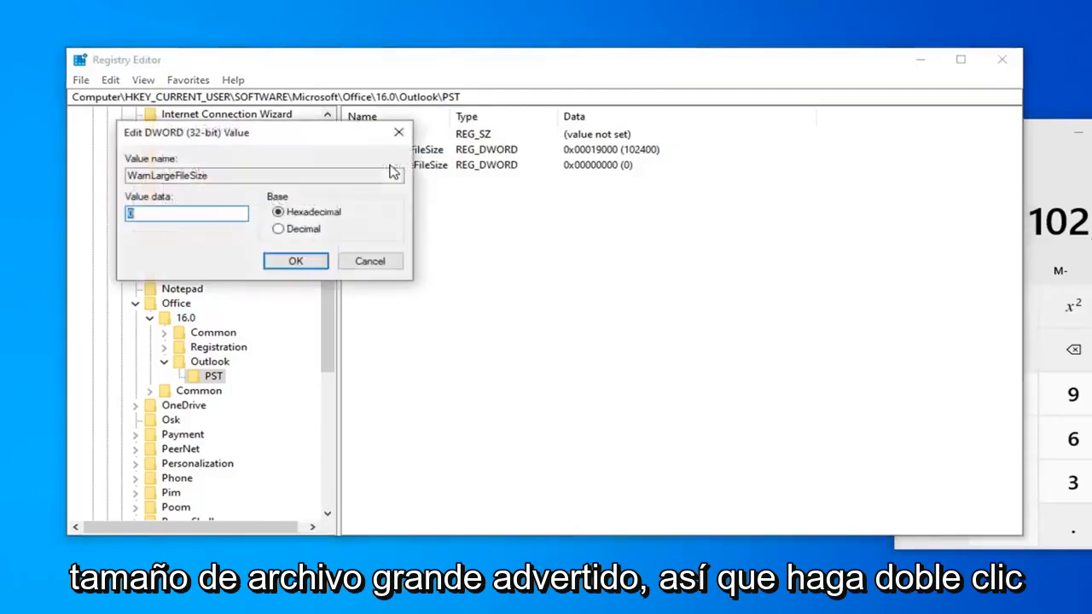
drag(310, 122, 364, 224)
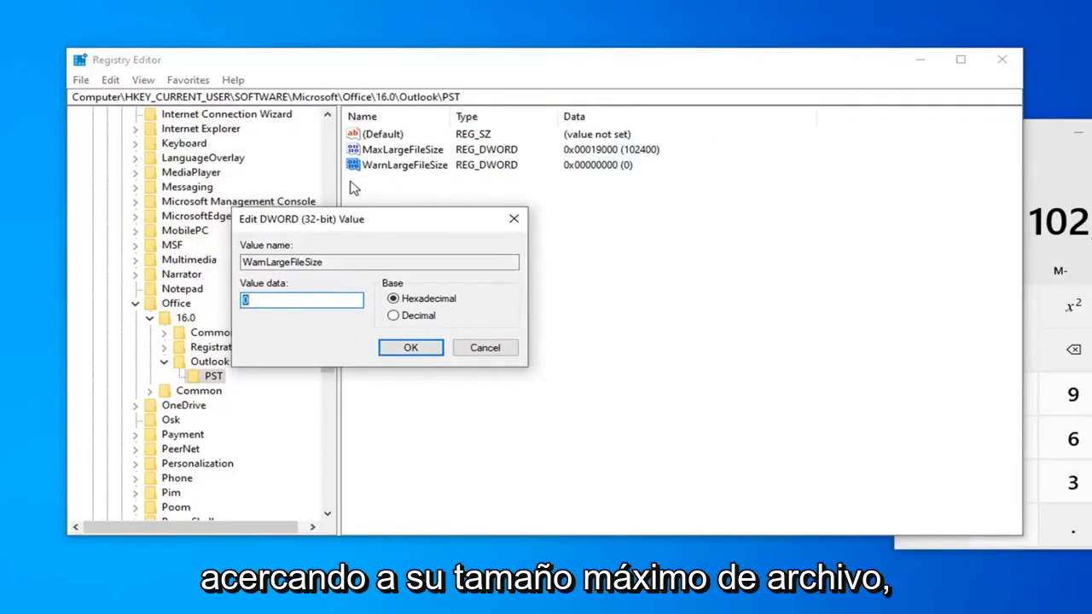
Step: Switch to Calculator, bring it fully into view and multiply 102400 by 0.95 for the warning size
click(1043, 147)
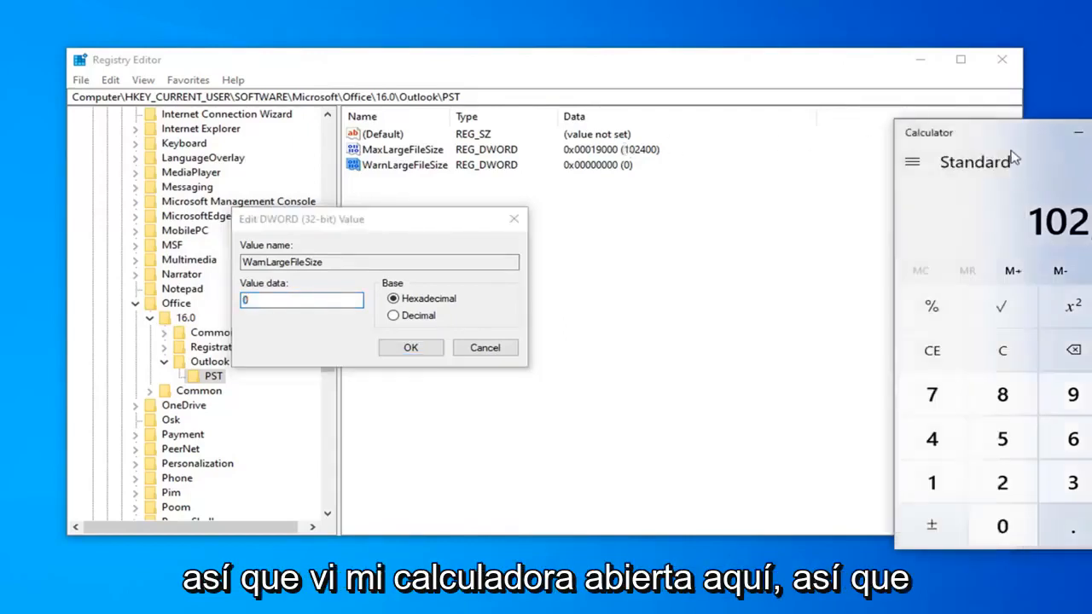
drag(1004, 145, 844, 183)
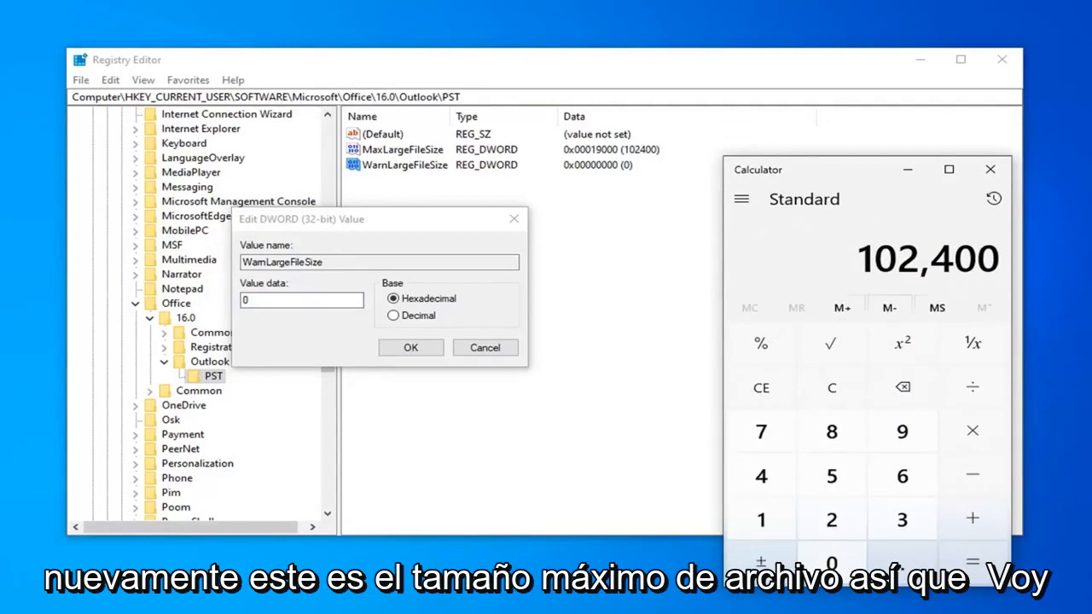
text(*0.95)
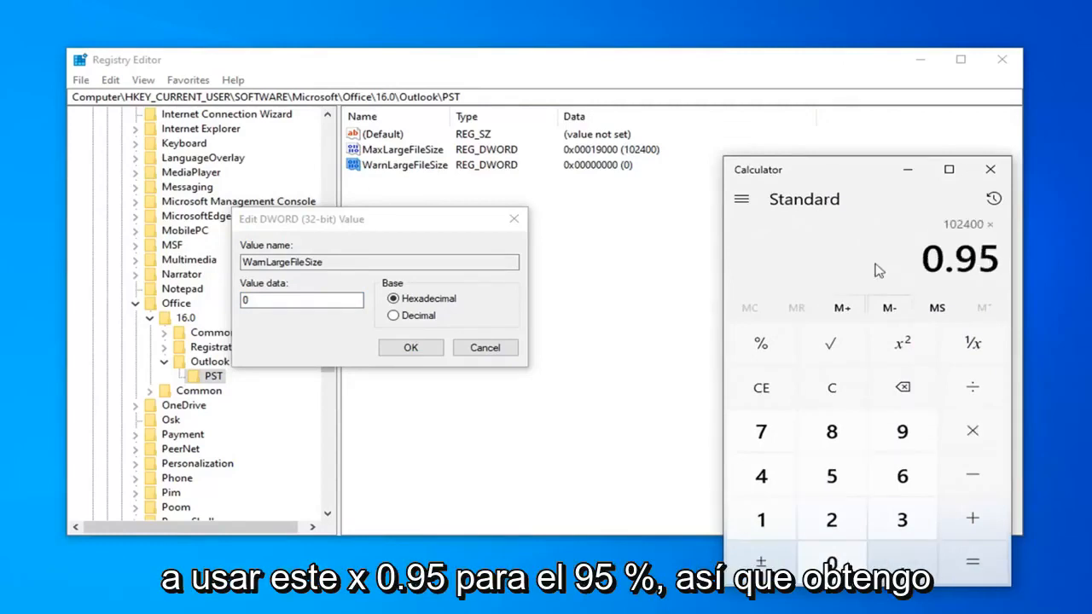
key(Return)
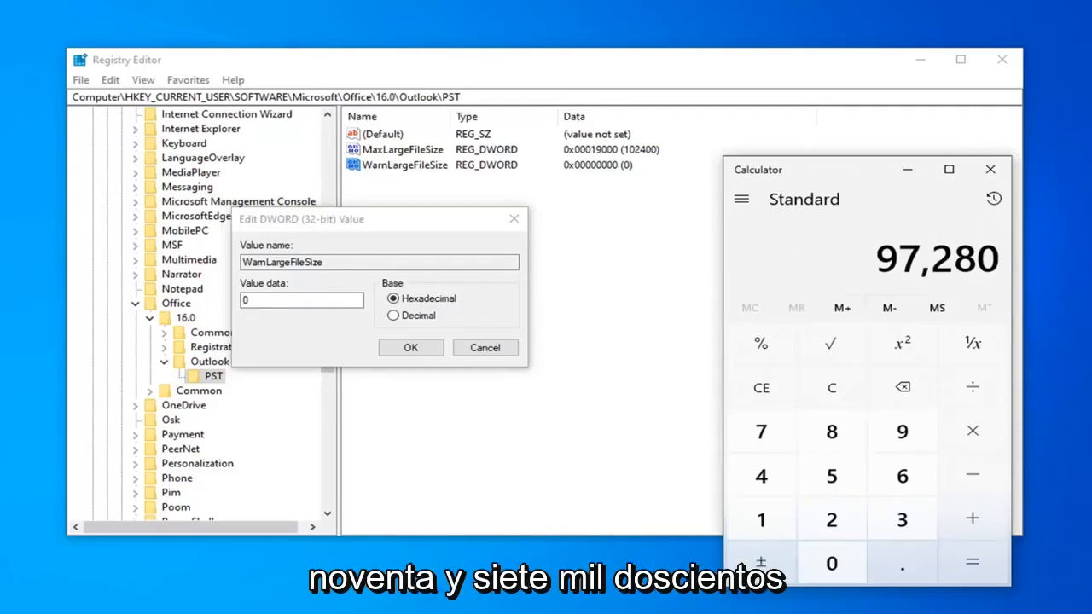
Step: Switch back to Registry Editor, set the WarnLargeFileSize value to 97280 with Decimal base and confirm it
click(832, 405)
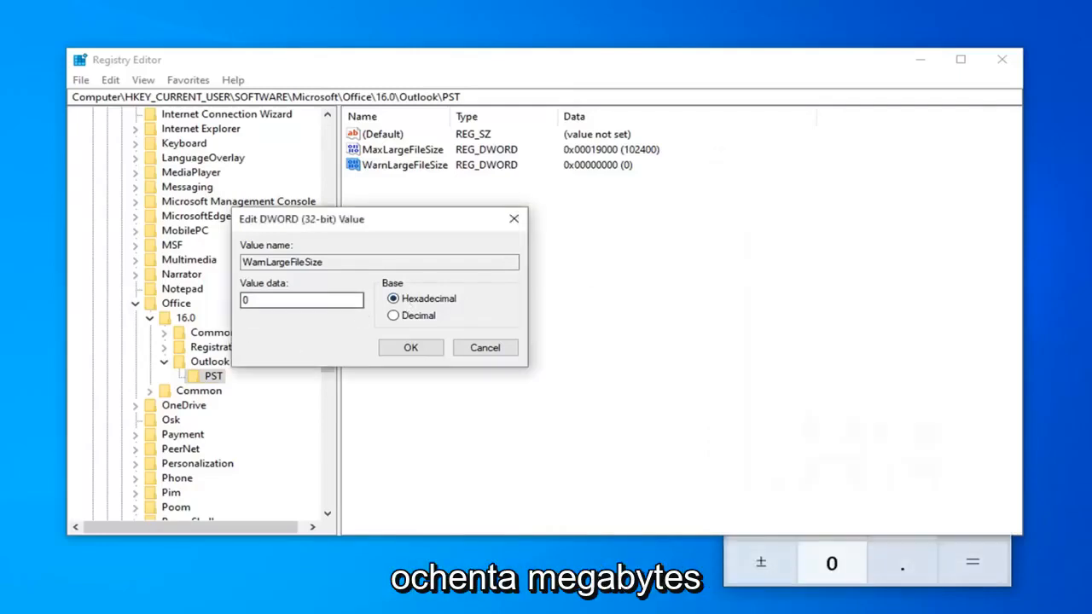
click(718, 566)
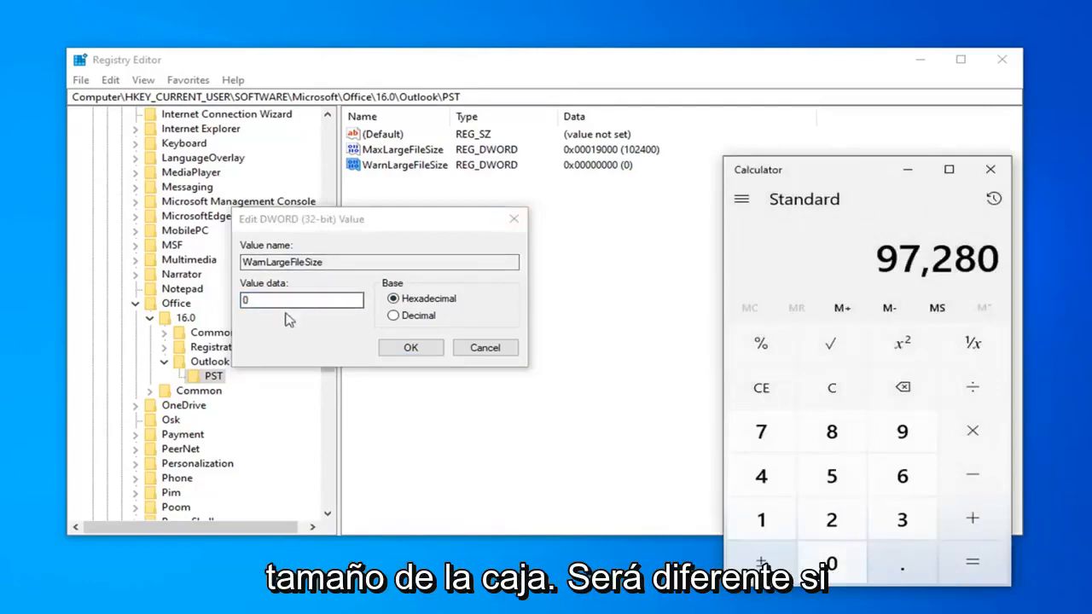
key(alt+Tab)
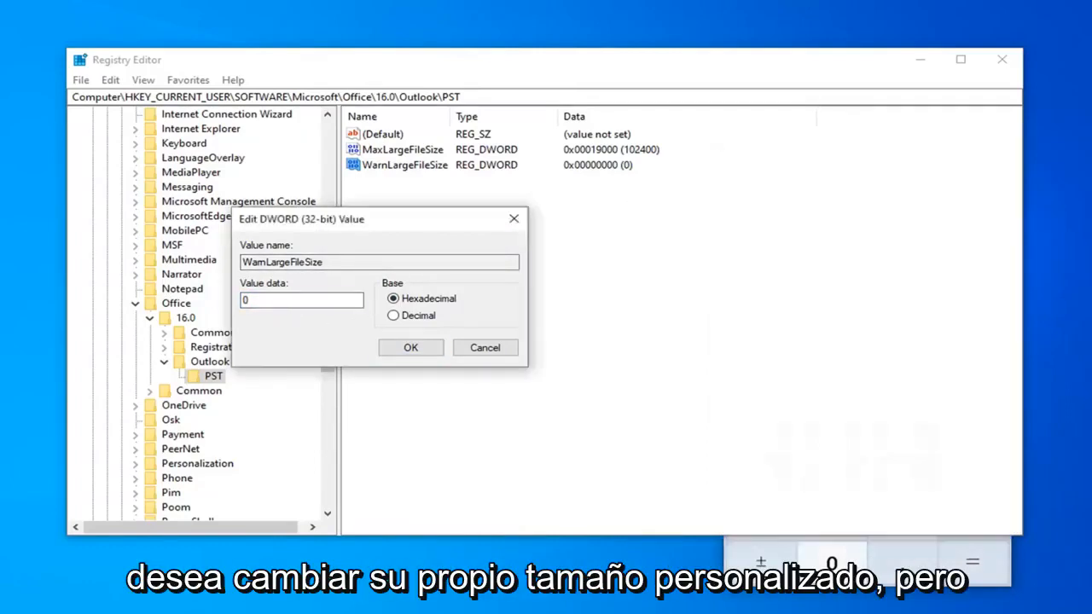
text(697)
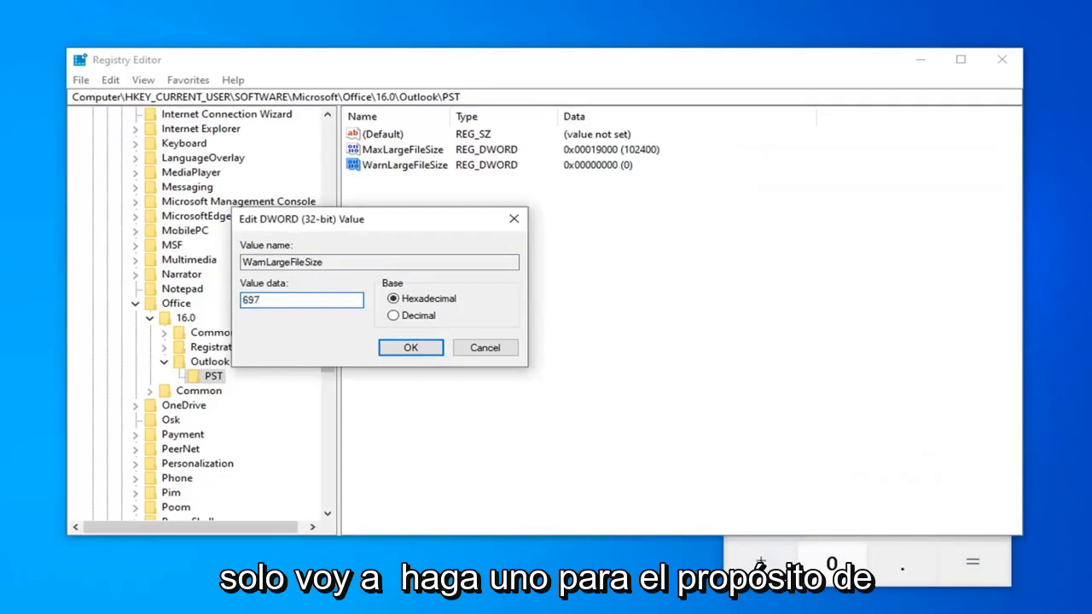
text(9)
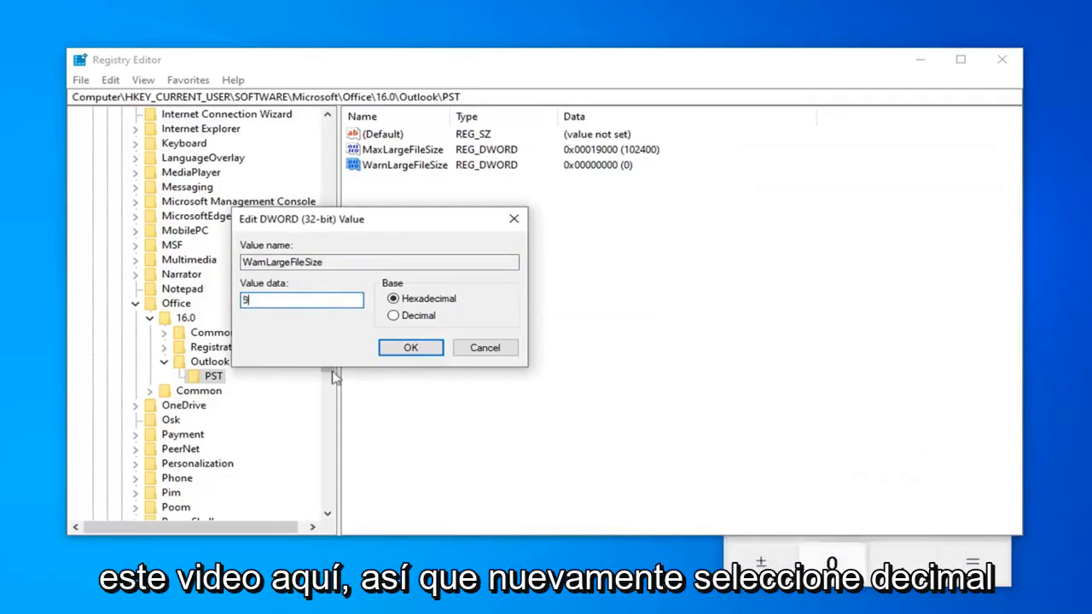
click(392, 316)
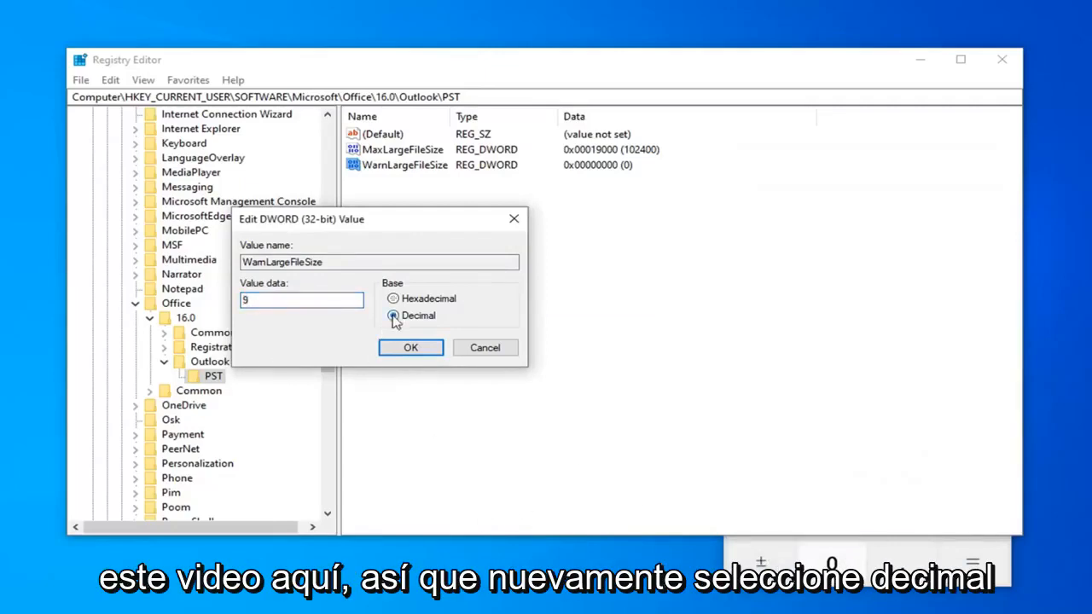
click(727, 584)
click(299, 300)
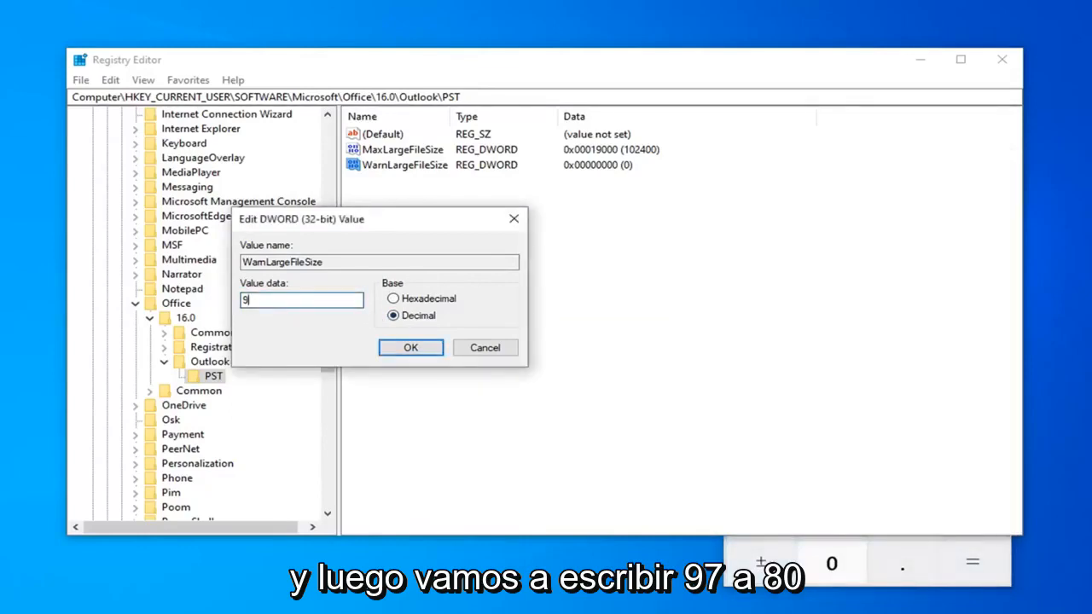
text(7280)
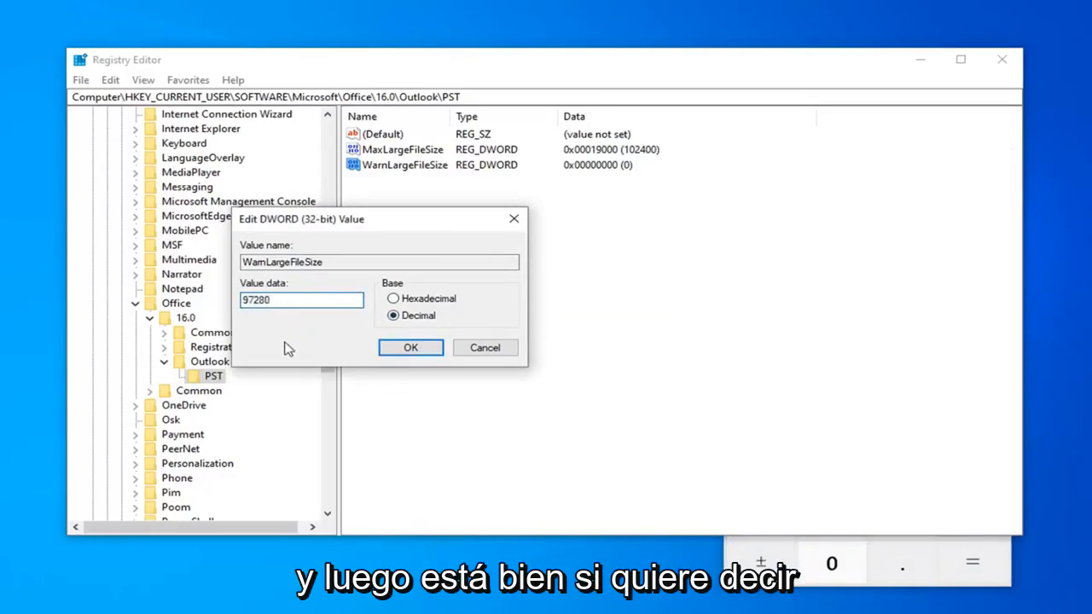
click(417, 351)
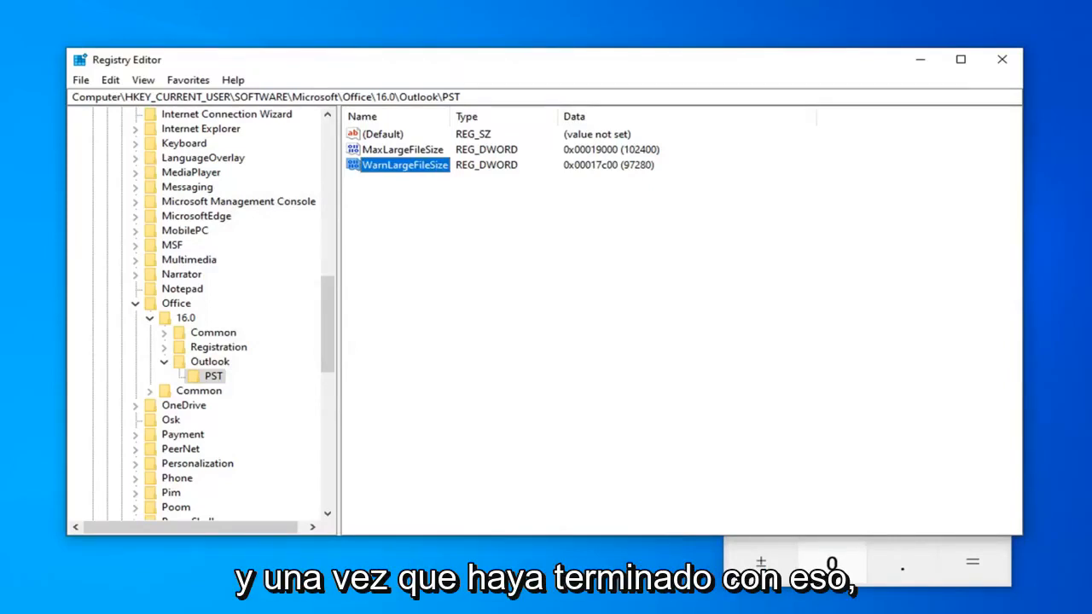
Step: Collapse the registry tree from Outlook up to HKEY_CURRENT_USER and close both Registry Editor and Calculator
click(164, 361)
click(149, 318)
click(135, 303)
scroll(275, 334, up, 15)
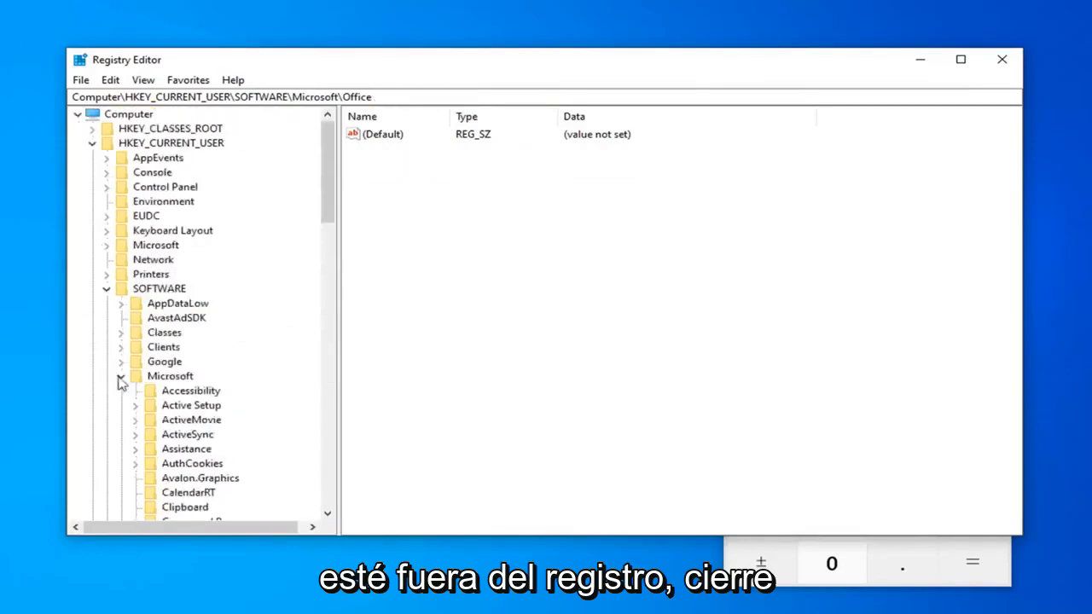
click(121, 377)
click(107, 290)
click(91, 143)
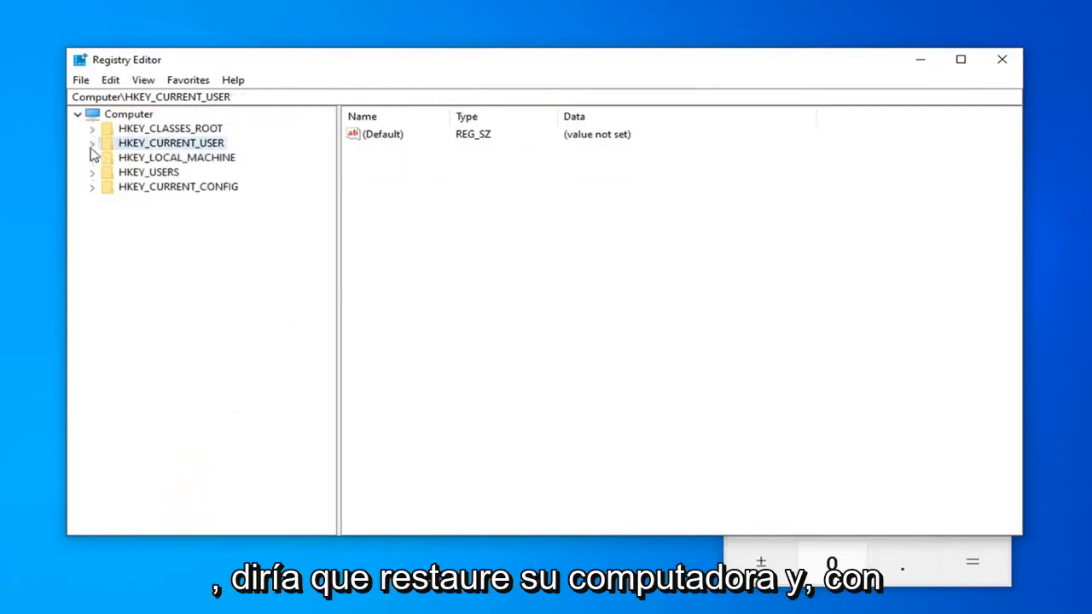
click(997, 60)
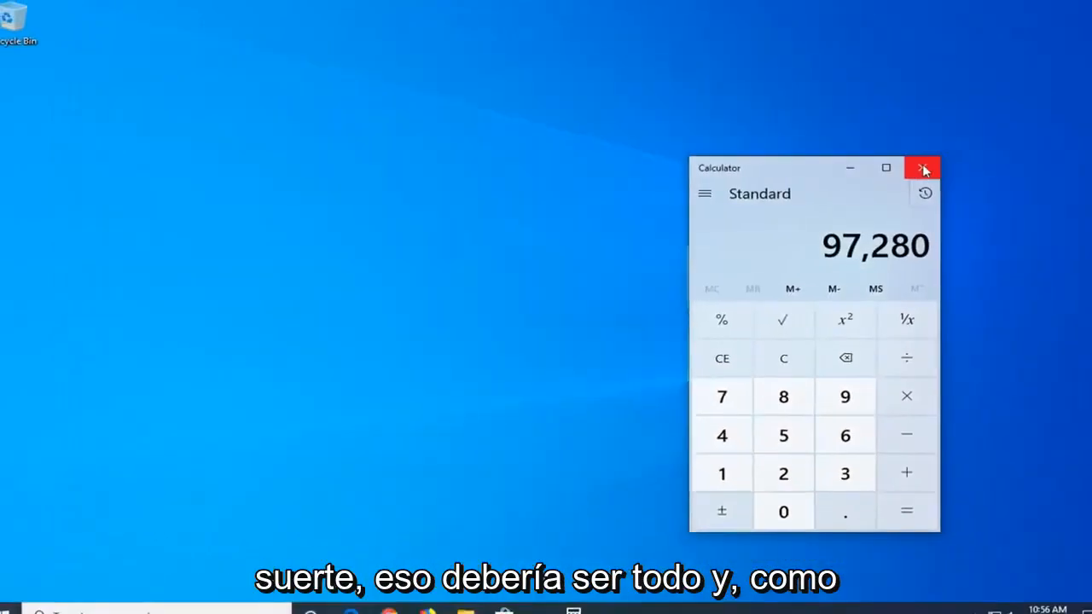
click(919, 168)
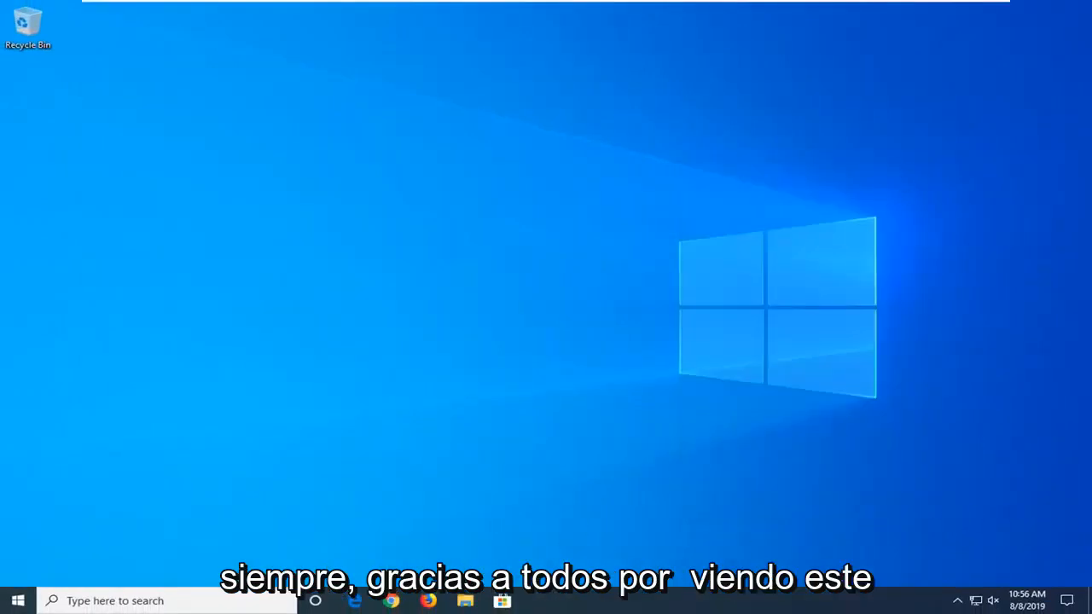